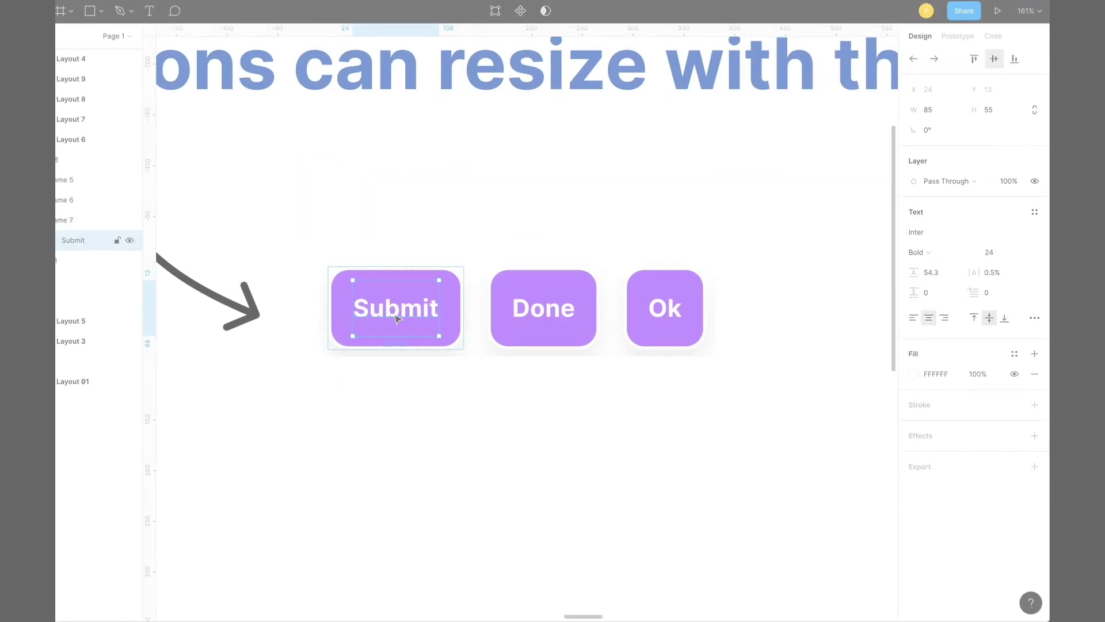
# Change the labels of the three purple buttons to "I'm Done", "Ok" and "Not Ok", in that order.
pyautogui.doubleClick(409, 305)
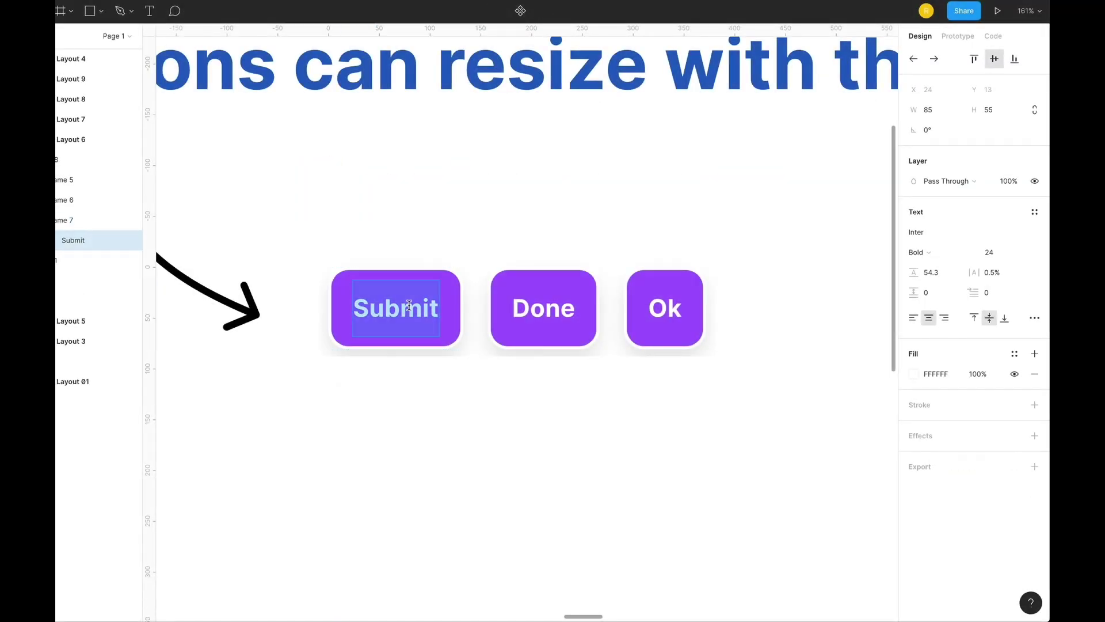
pyautogui.write("I'm Done")
pyautogui.doubleClick(577, 320)
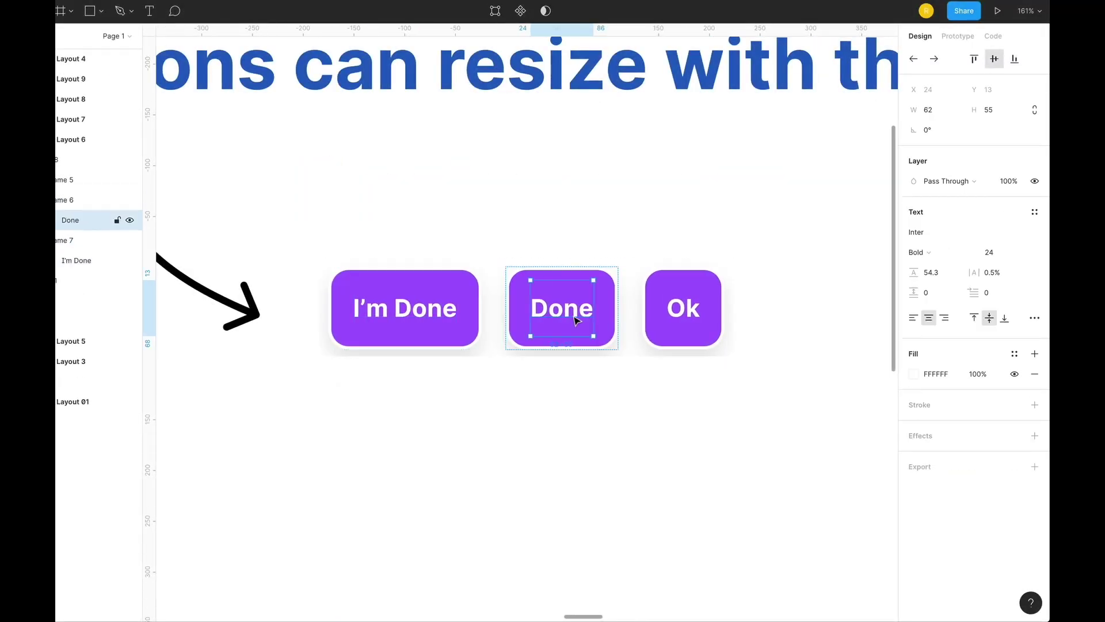
pyautogui.doubleClick(577, 320)
pyautogui.write('Ok')
pyautogui.press('Escape')
pyautogui.doubleClick(656, 306)
pyautogui.write('Not')
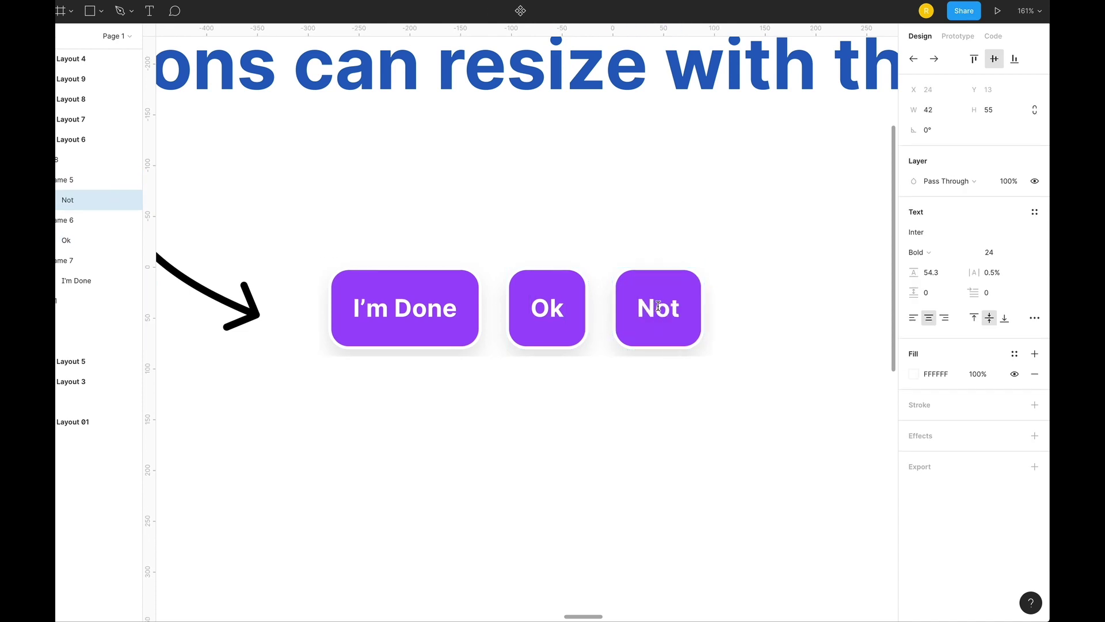
pyautogui.write(' Ok')
pyautogui.click(662, 412)
# Reorder the purple buttons so the row reads Ok, Not Ok, I'm Done.
pyautogui.moveTo(573, 323); pyautogui.dragTo(416, 321)
pyautogui.press('Escape')
pyautogui.click(570, 321)
pyautogui.moveTo(569, 321); pyautogui.dragTo(703, 322)
pyautogui.click(636, 387)
# Rearrange the icon bars within their row on the slide about rearranging layouts.
pyautogui.scroll(-5, 636, 388)
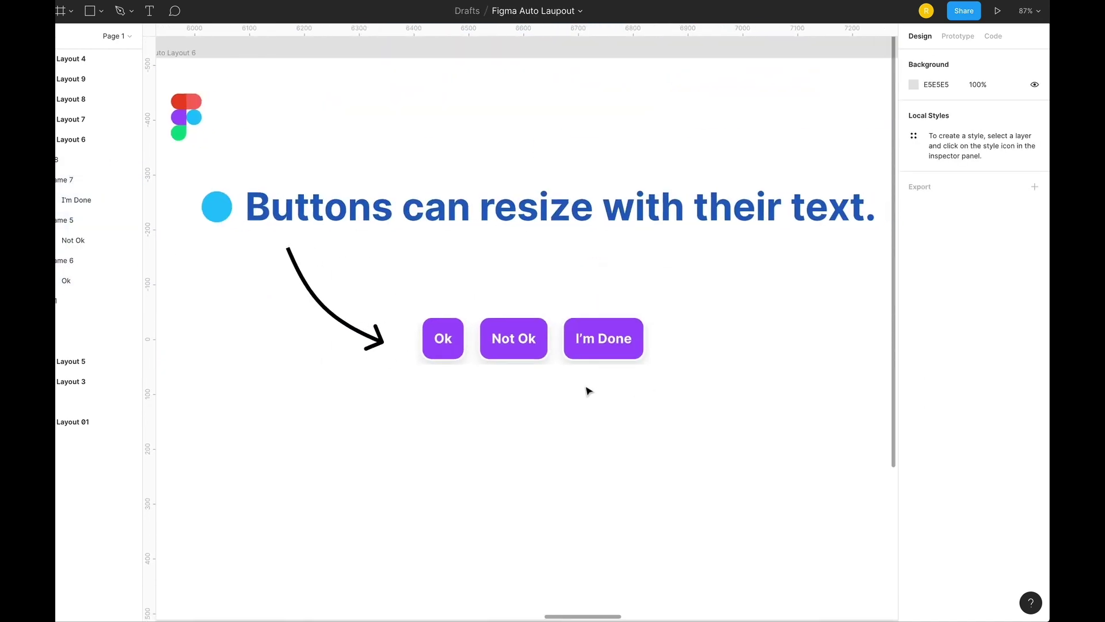
pyautogui.hscroll(15, 576, 383)
pyautogui.scroll(3, 587, 385)
pyautogui.scroll(-3, 598, 374)
pyautogui.click(613, 366)
pyautogui.moveTo(510, 363); pyautogui.dragTo(562, 365)
pyautogui.scroll(5, 425, 369)
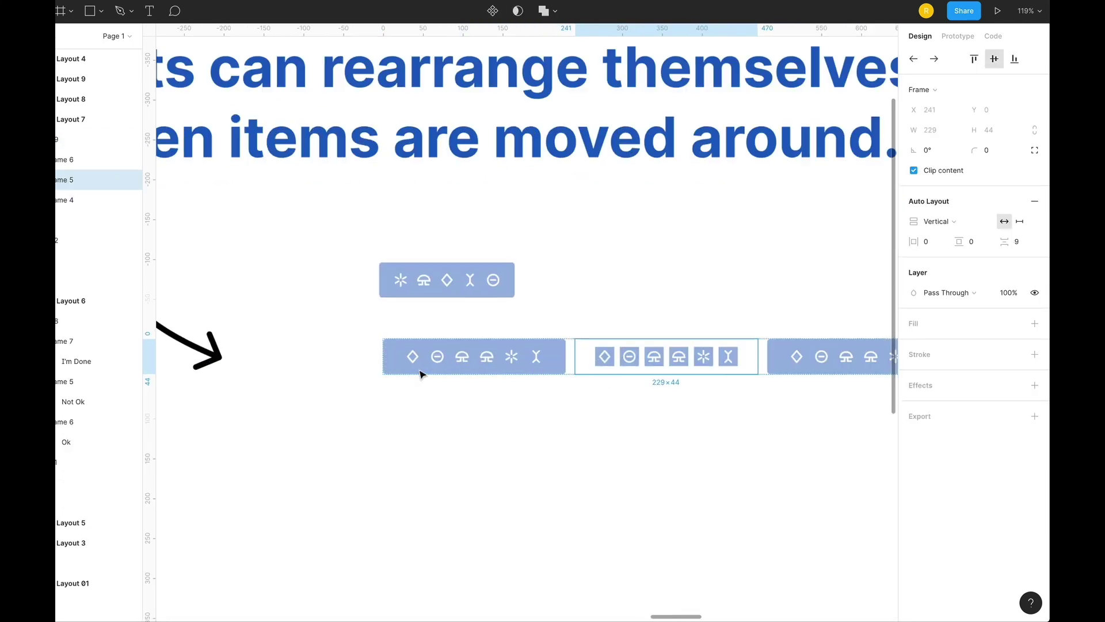
# Reorder icons inside the first icon bar and move a mushroom-shaped icon to the end of the unfilled bar.
pyautogui.scroll(8, 421, 374)
pyautogui.doubleClick(474, 344)
pyautogui.moveTo(475, 344); pyautogui.dragTo(530, 347)
pyautogui.click(606, 346)
pyautogui.moveTo(605, 346); pyautogui.dragTo(674, 339)
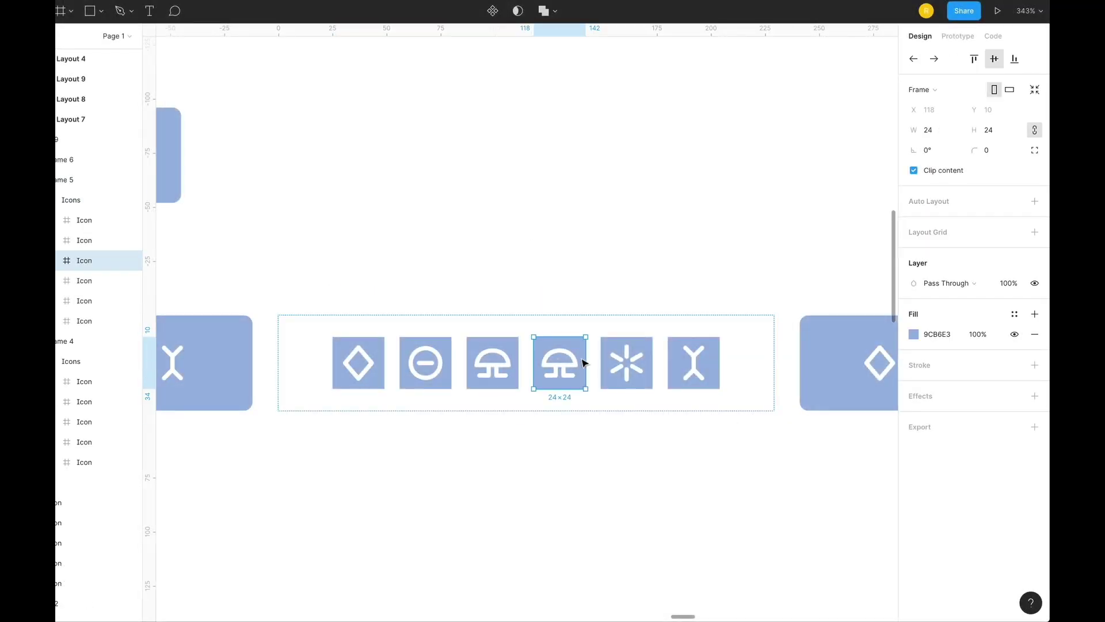
pyautogui.moveTo(583, 363); pyautogui.dragTo(696, 363)
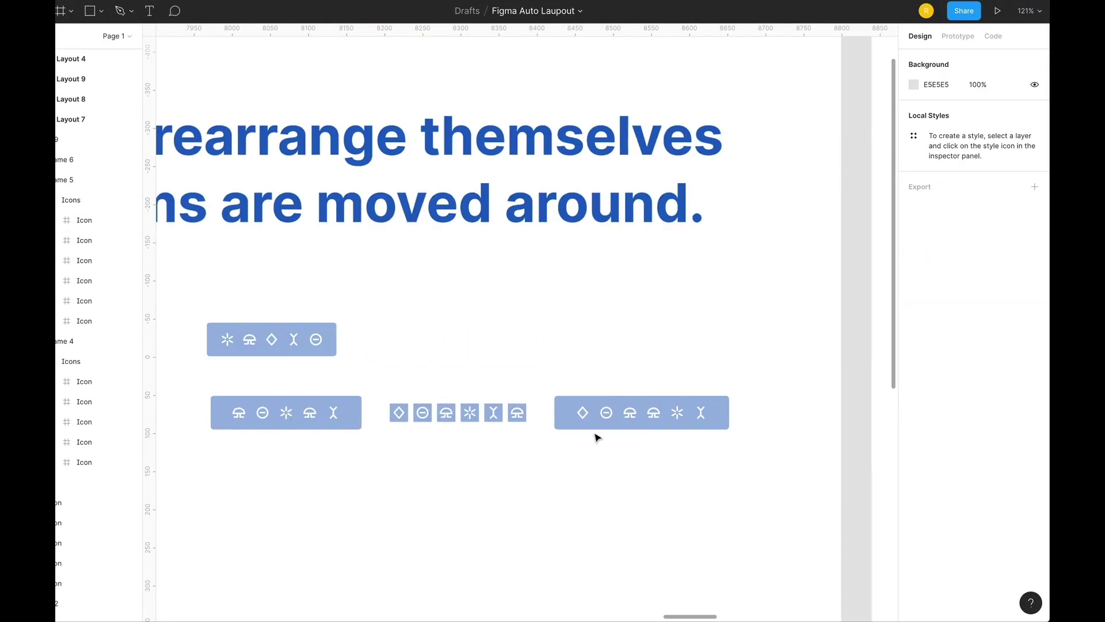
# Stack the error dialog as bold message, regular message and buttons, and left-align the bold message.
pyautogui.scroll(10, 595, 434)
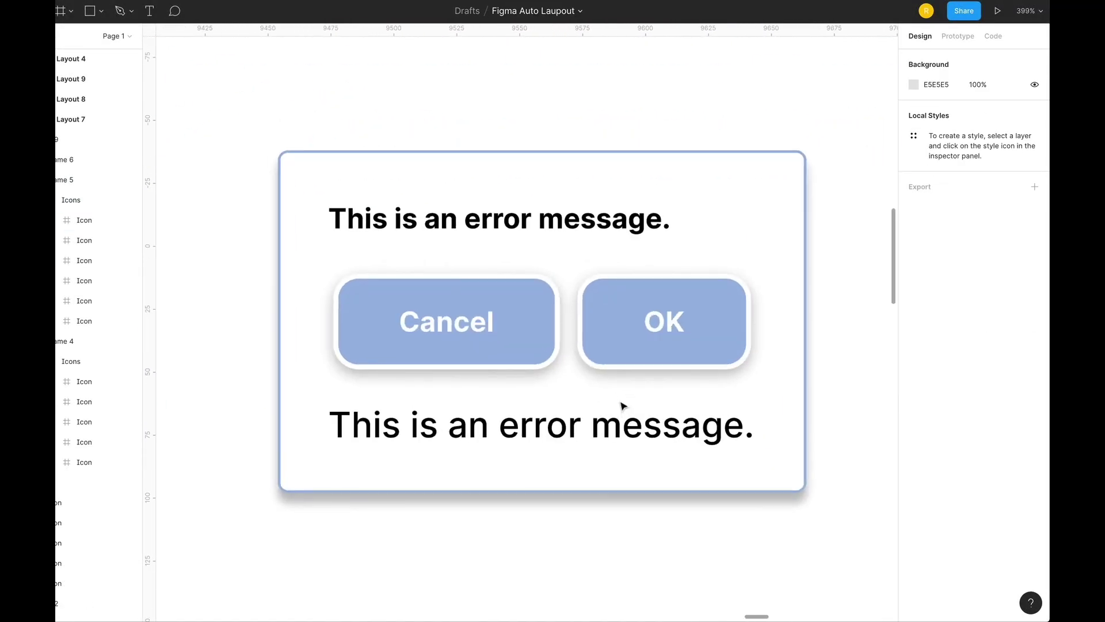
pyautogui.click(483, 425)
pyautogui.moveTo(483, 425); pyautogui.dragTo(483, 222)
pyautogui.moveTo(498, 305); pyautogui.dragTo(488, 230)
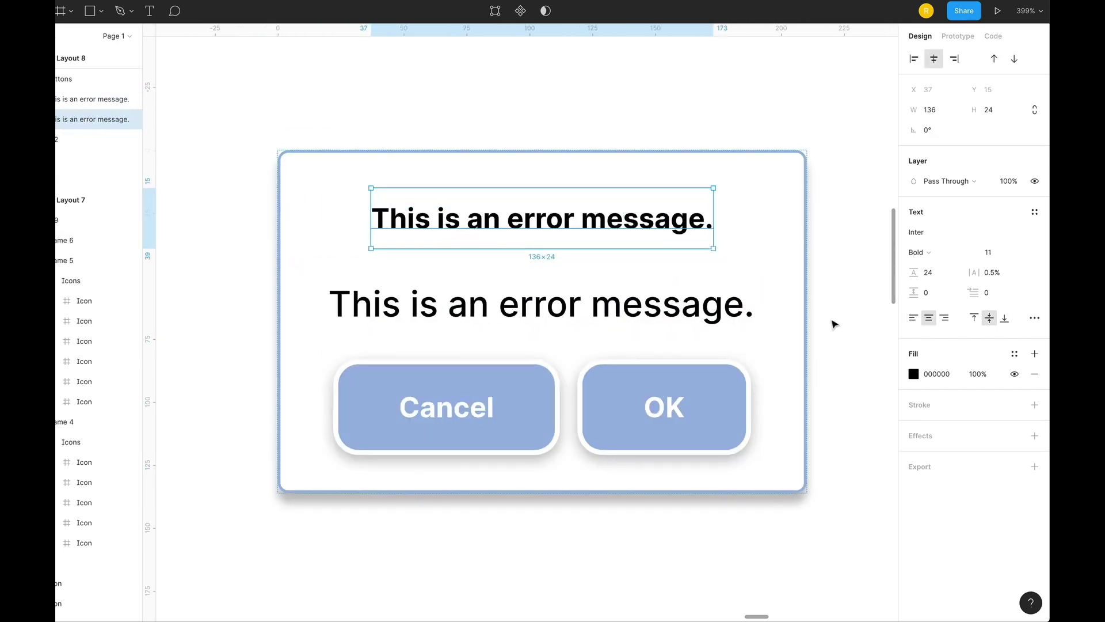
pyautogui.hotkey('alt', 'a')
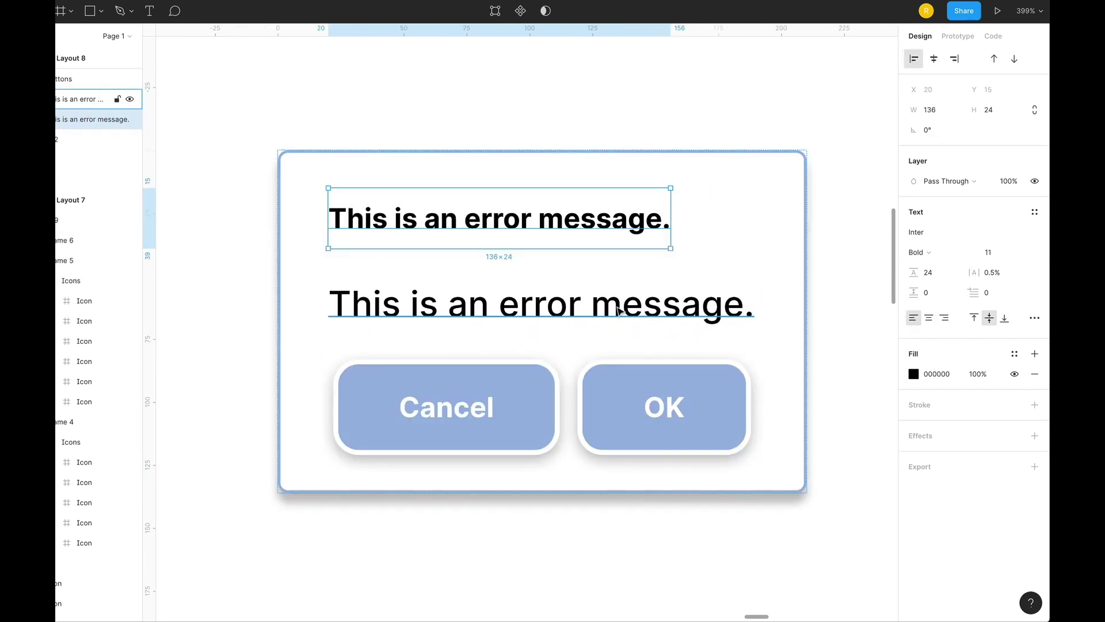
pyautogui.click(617, 311)
# Set the error dialog's auto layout to fixed width, and switch its direction to horizontal and back to vertical.
pyautogui.press('Escape')
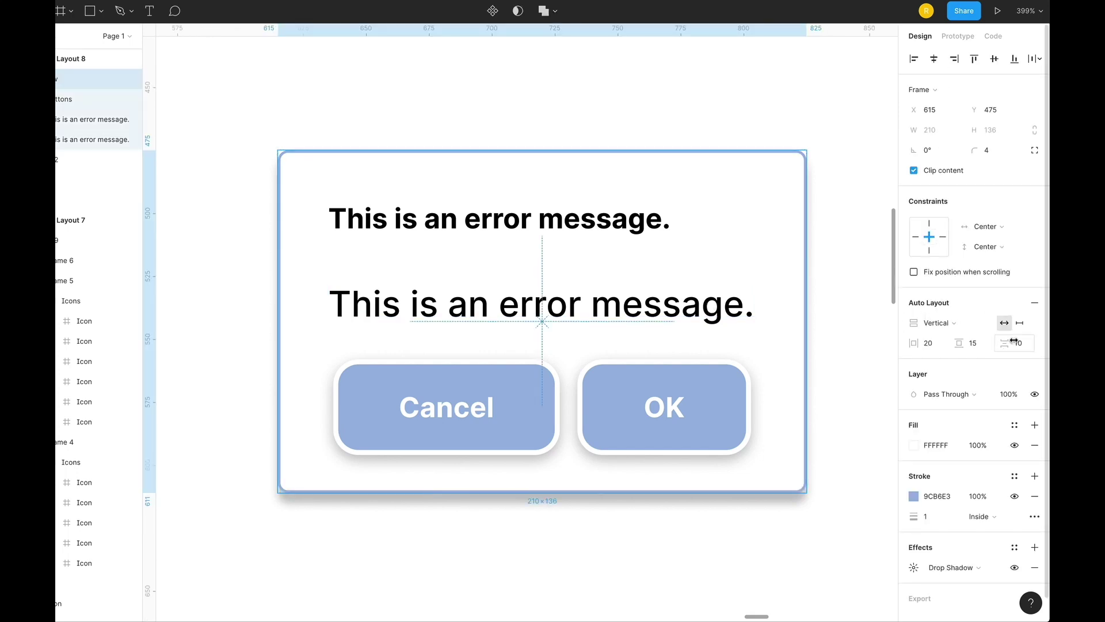
pyautogui.click(1019, 323)
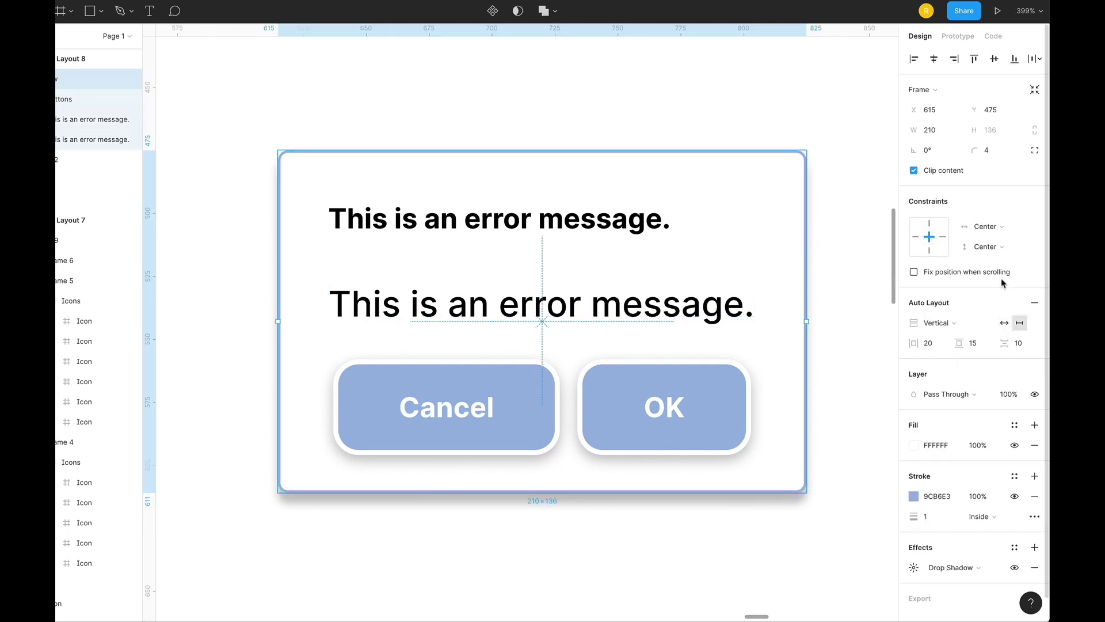
pyautogui.click(938, 323)
pyautogui.click(939, 301)
pyautogui.click(940, 322)
pyautogui.click(938, 339)
# Swap the order of the Cancel and OK buttons in the error dialog.
pyautogui.scroll(-5, 712, 409)
pyautogui.click(695, 408)
pyautogui.moveTo(694, 409); pyautogui.dragTo(622, 412)
pyautogui.click(784, 348)
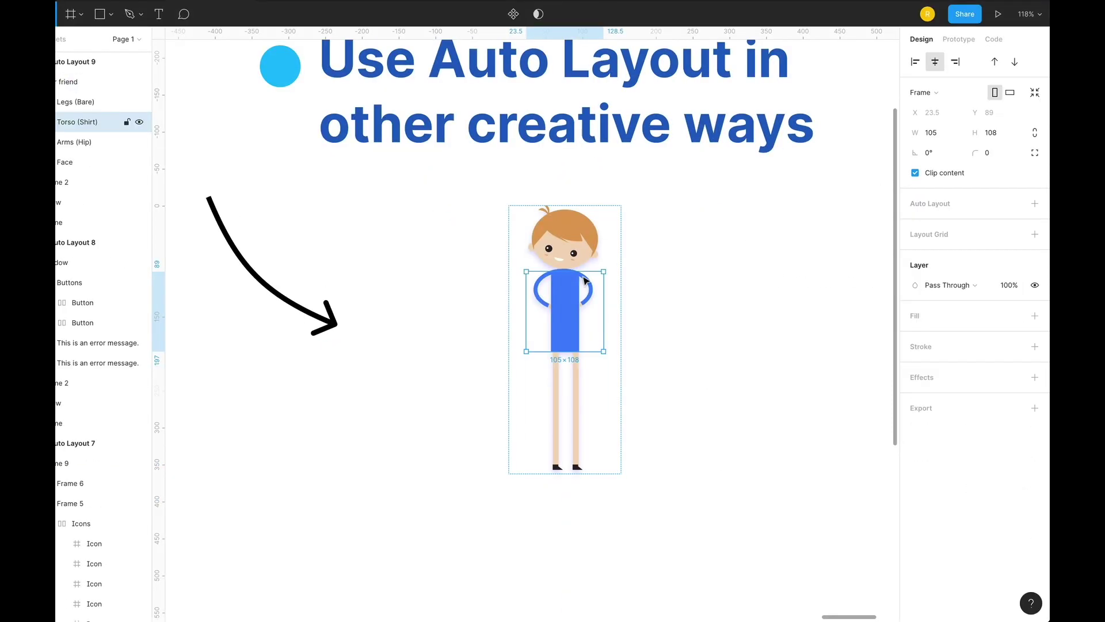
# Rearrange the cartoon figure's body parts within its auto layout, starting with the shirt torso.
pyautogui.moveTo(588, 345); pyautogui.dragTo(587, 430)
pyautogui.click(596, 323)
pyautogui.moveTo(599, 320); pyautogui.dragTo(627, 294)
pyautogui.click(695, 247)
pyautogui.moveTo(576, 432); pyautogui.dragTo(576, 469)
pyautogui.click(693, 328)
# Examine the separate rectangle and text layers that make up the "I'm a Button" button.
pyautogui.scroll(-5, 695, 329)
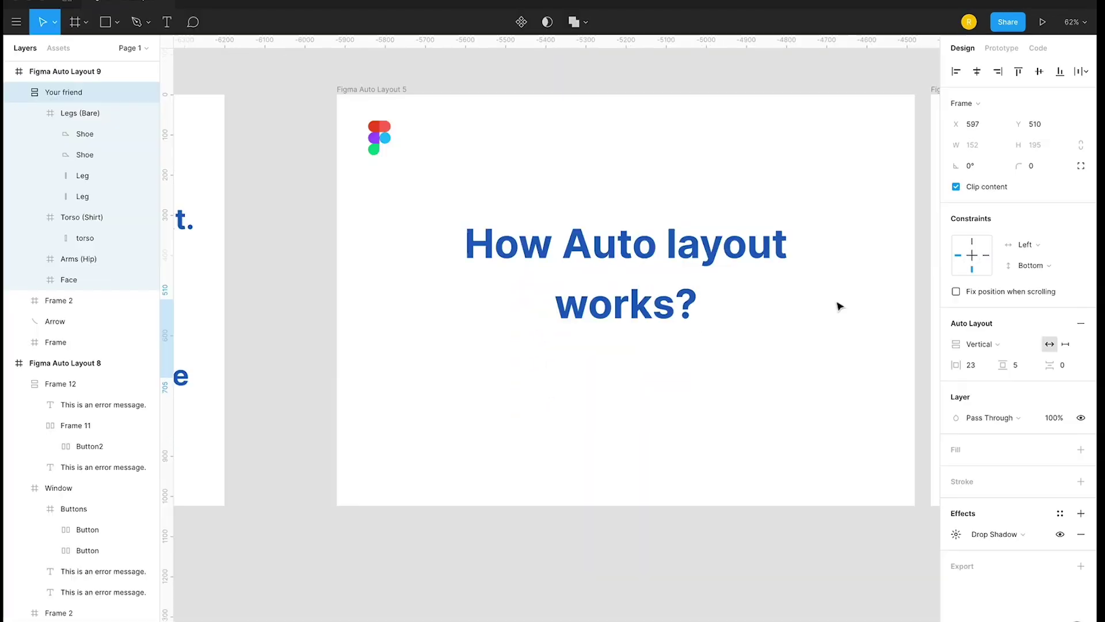
pyautogui.scroll(3, 836, 305)
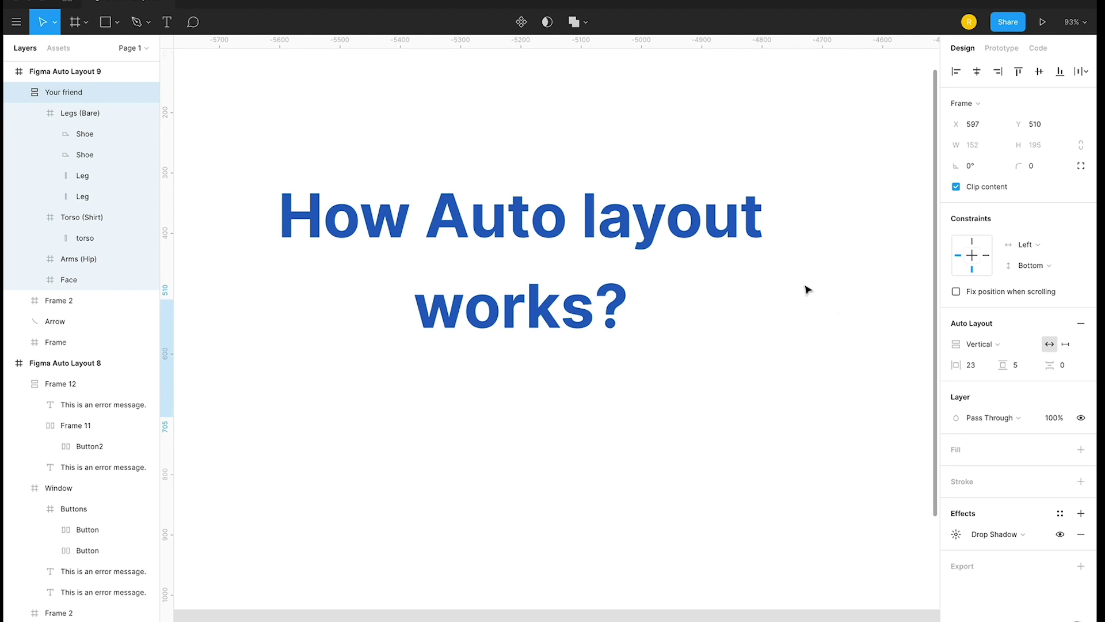
pyautogui.scroll(-3, 808, 289)
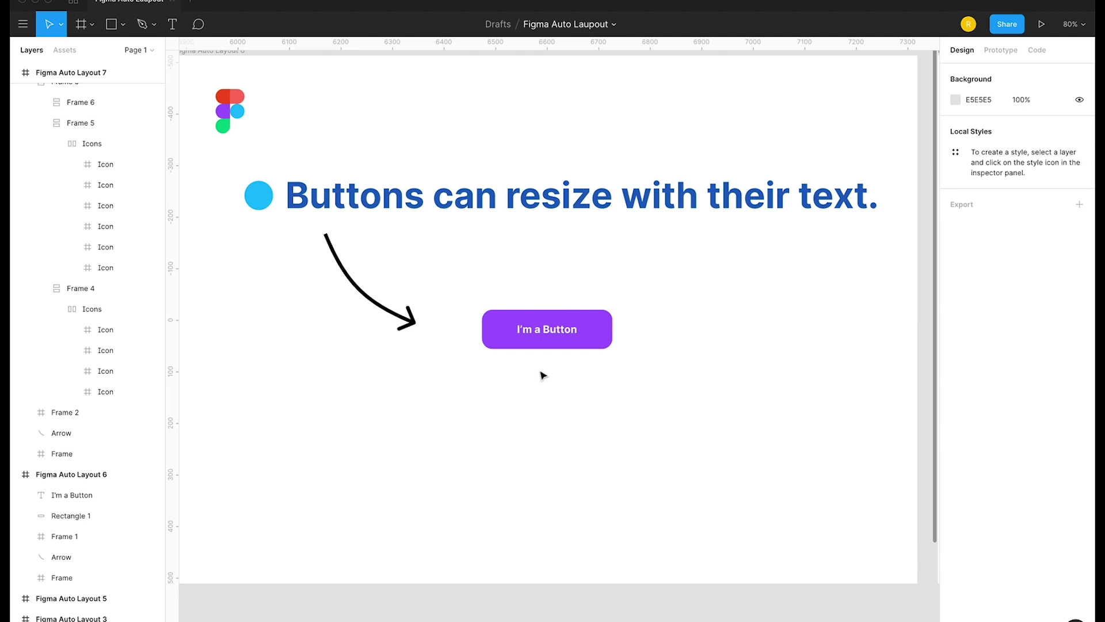
pyautogui.hscroll(2, 501, 368)
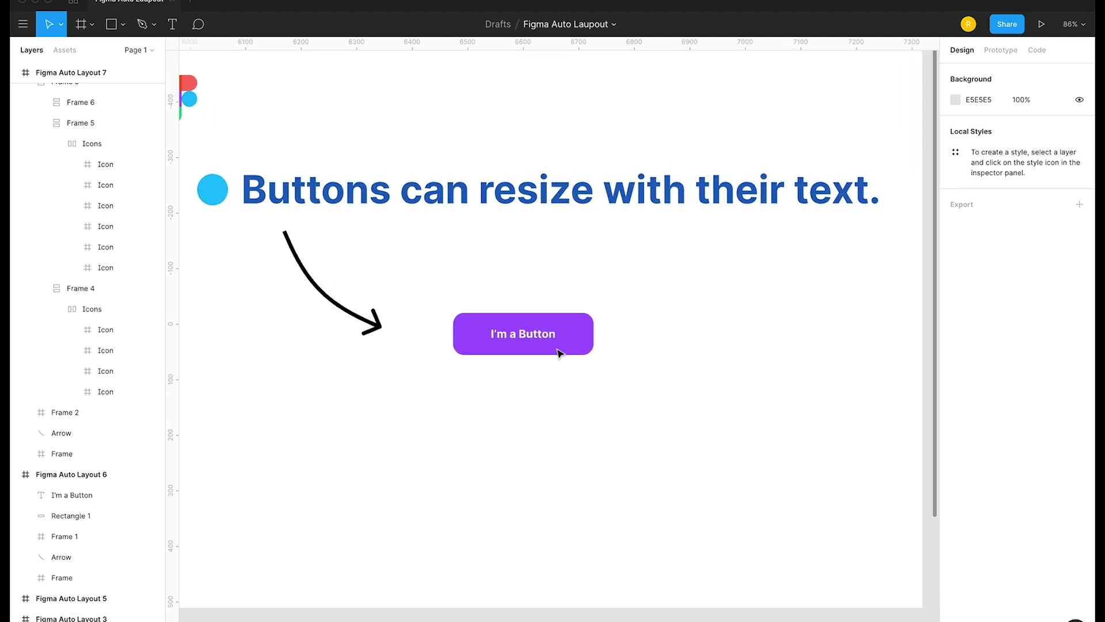
pyautogui.click(577, 344)
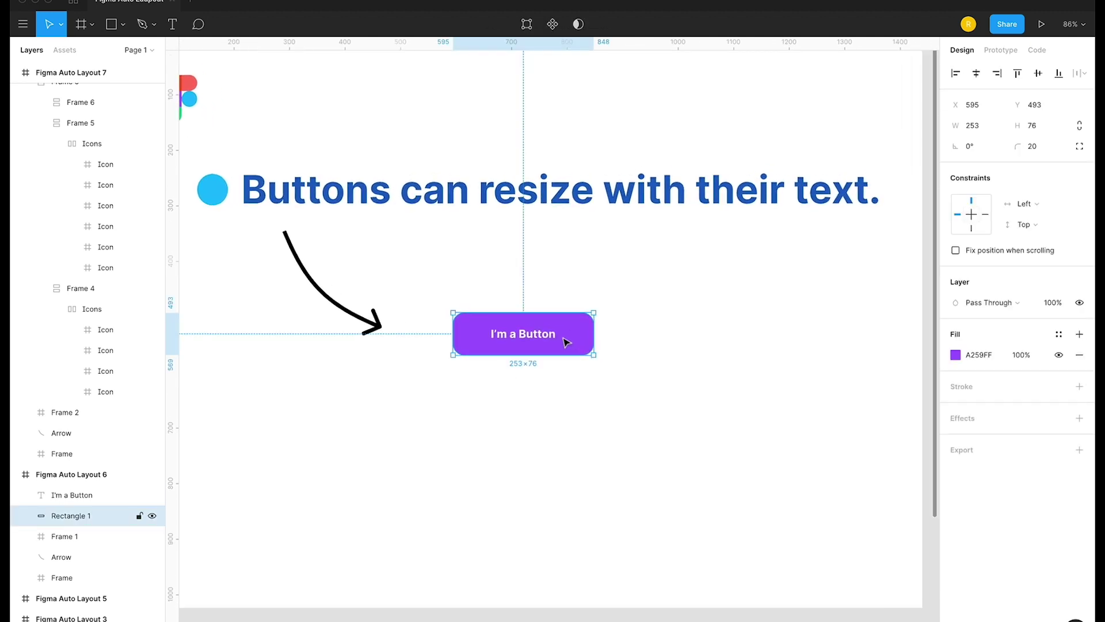
pyautogui.click(540, 338)
pyautogui.click(581, 344)
pyautogui.click(605, 391)
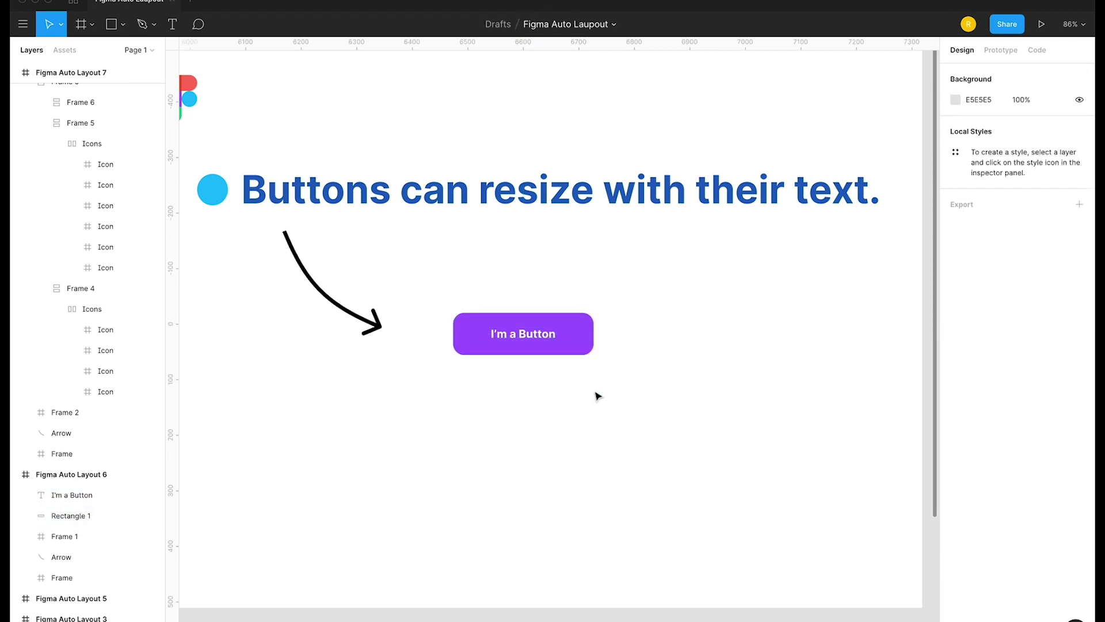
# Add Auto Layout to the purple rectangle and its "I'm a Button" text together.
pyautogui.moveTo(596, 393); pyautogui.dragTo(508, 303)
pyautogui.click(648, 343)
pyautogui.moveTo(450, 274); pyautogui.dragTo(615, 399)
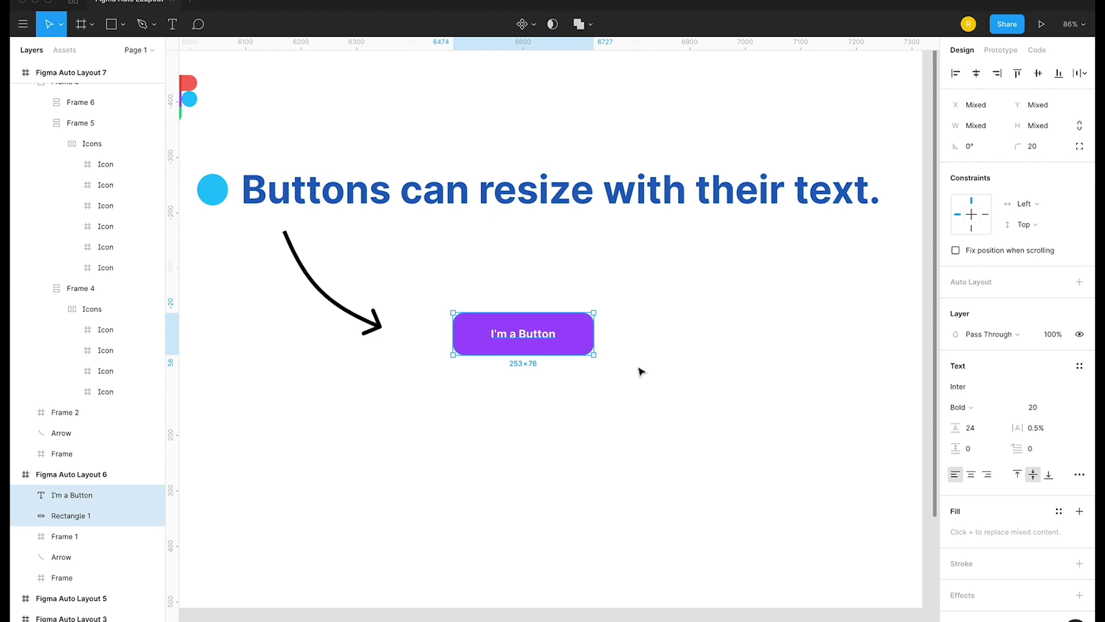
pyautogui.rightClick(545, 339)
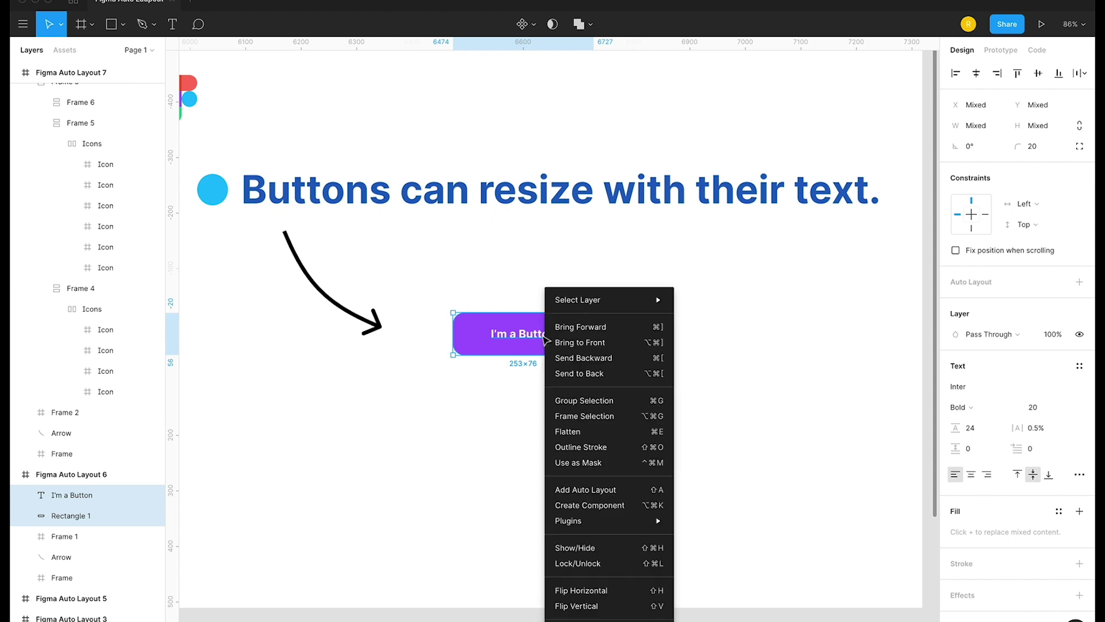
pyautogui.click(637, 494)
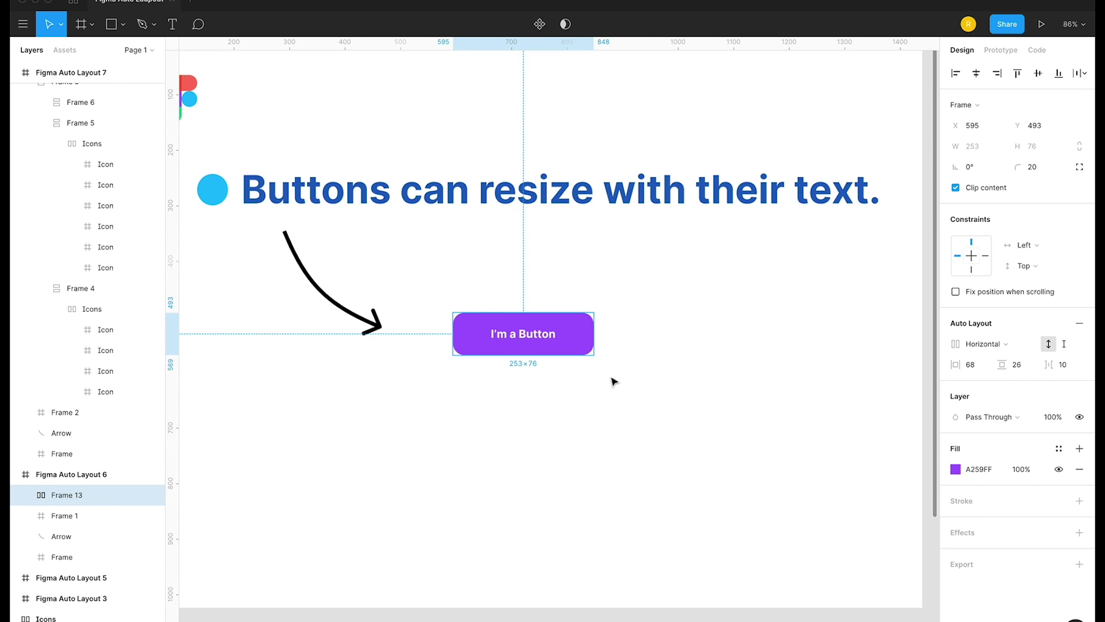
# Set the button's auto layout padding to 32 horizontally and 16 vertically.
pyautogui.click(606, 394)
pyautogui.click(584, 346)
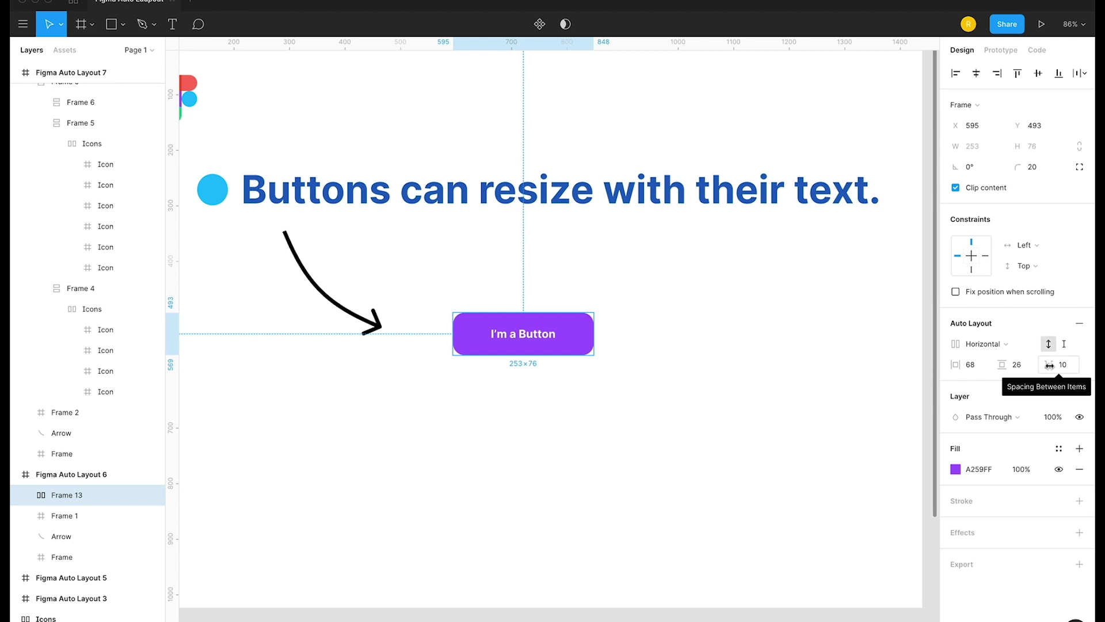
pyautogui.click(972, 366)
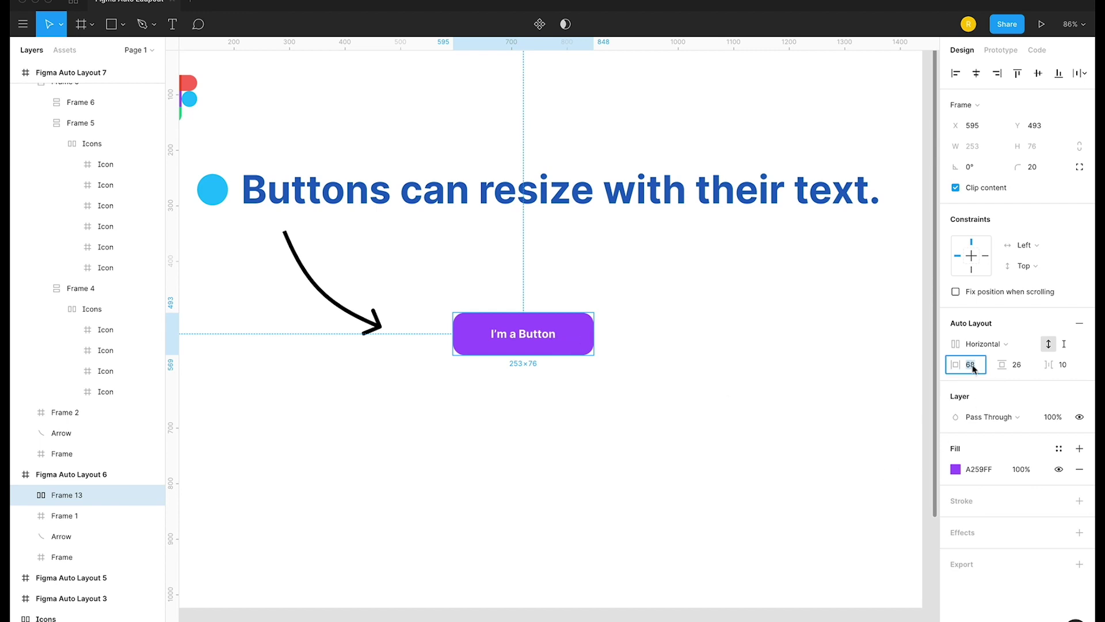
pyautogui.write('32')
pyautogui.press('Return')
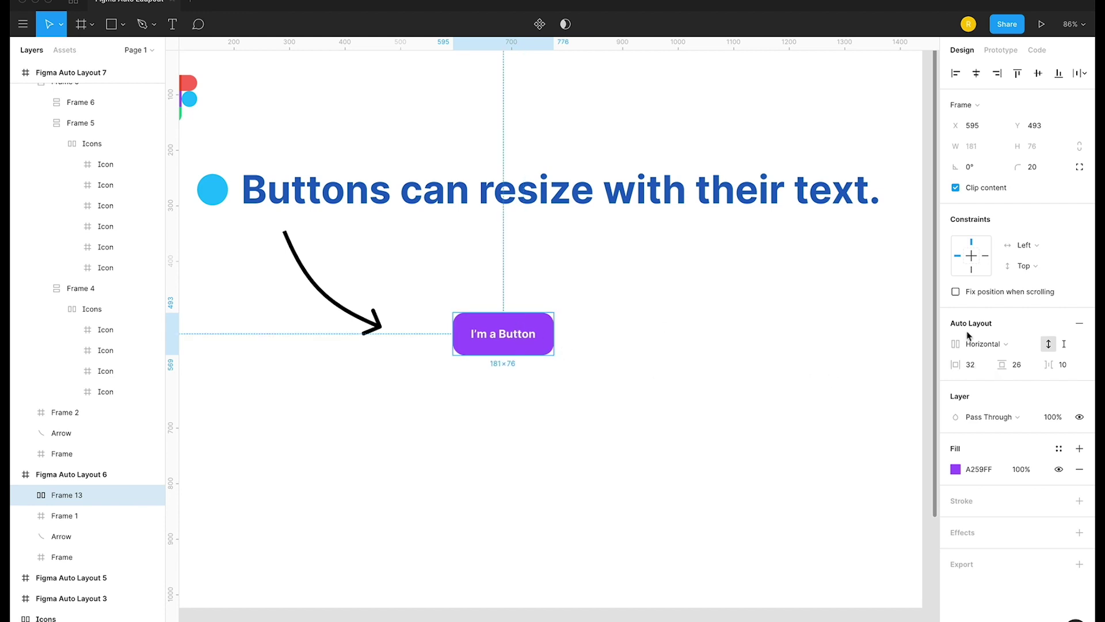
pyautogui.click(1017, 371)
pyautogui.write('16')
pyautogui.press('Return')
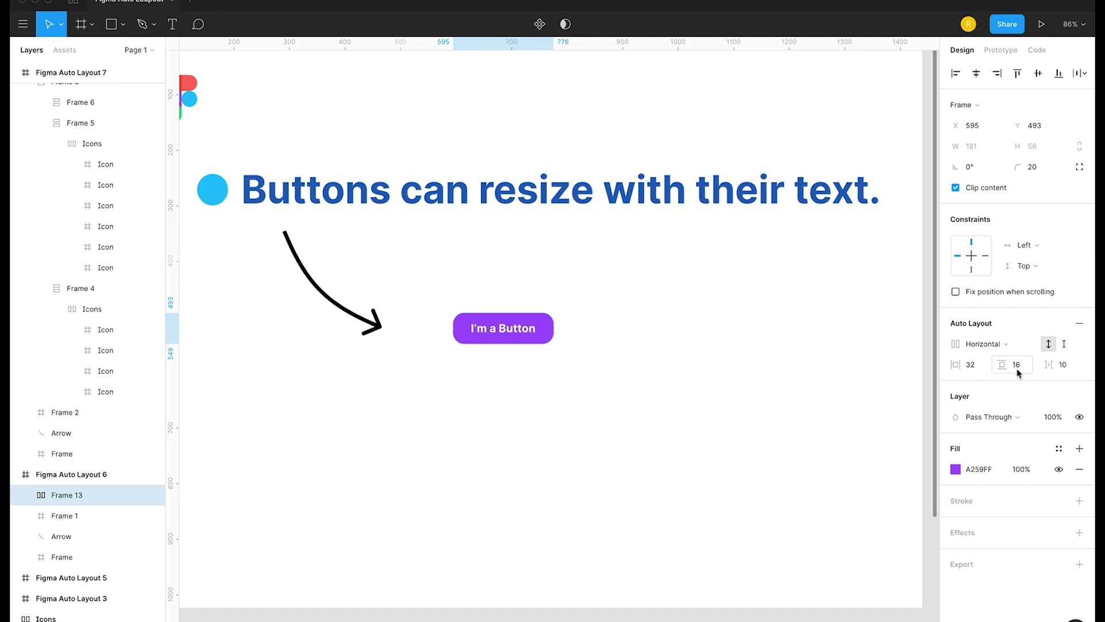
pyautogui.click(692, 434)
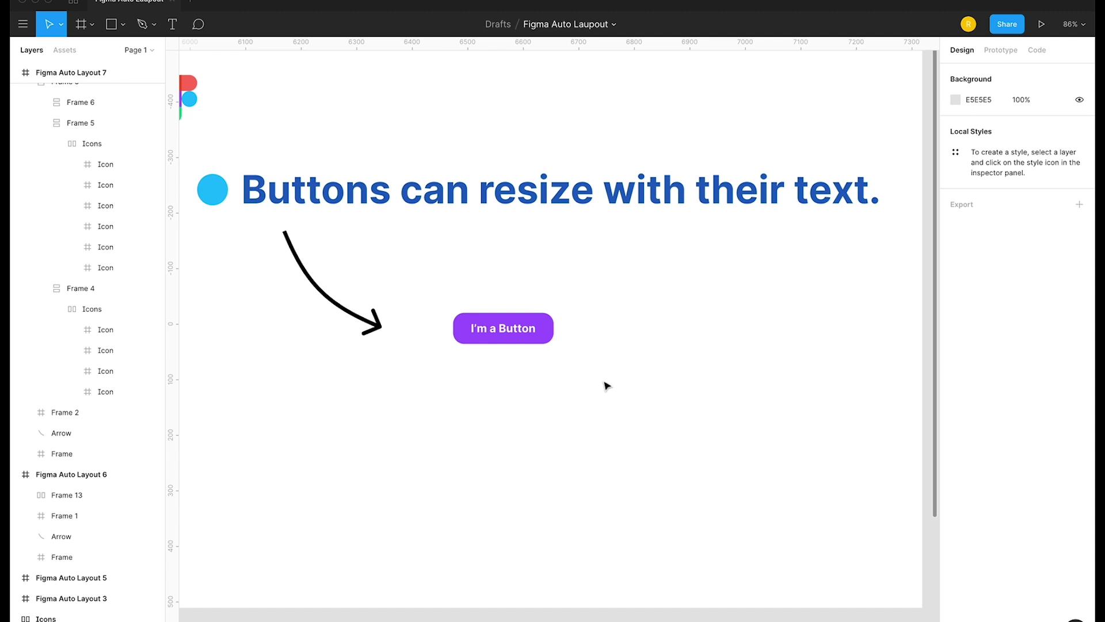
# Replace the "I'm a Button" label with "Ok".
pyautogui.click(519, 337)
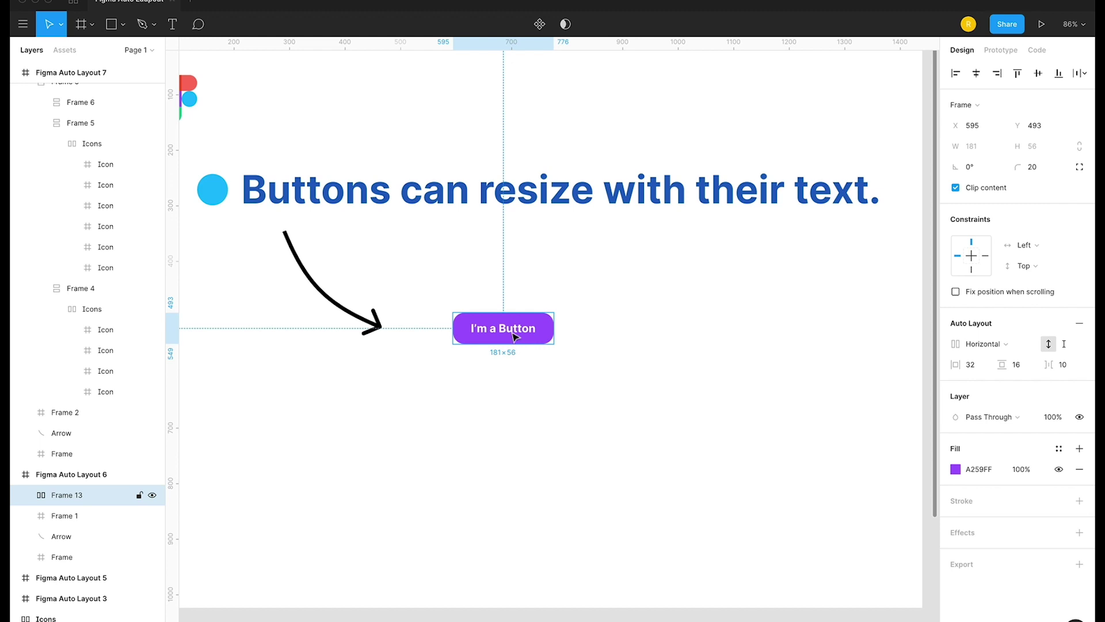
pyautogui.doubleClick(515, 336)
pyautogui.doubleClick(511, 332)
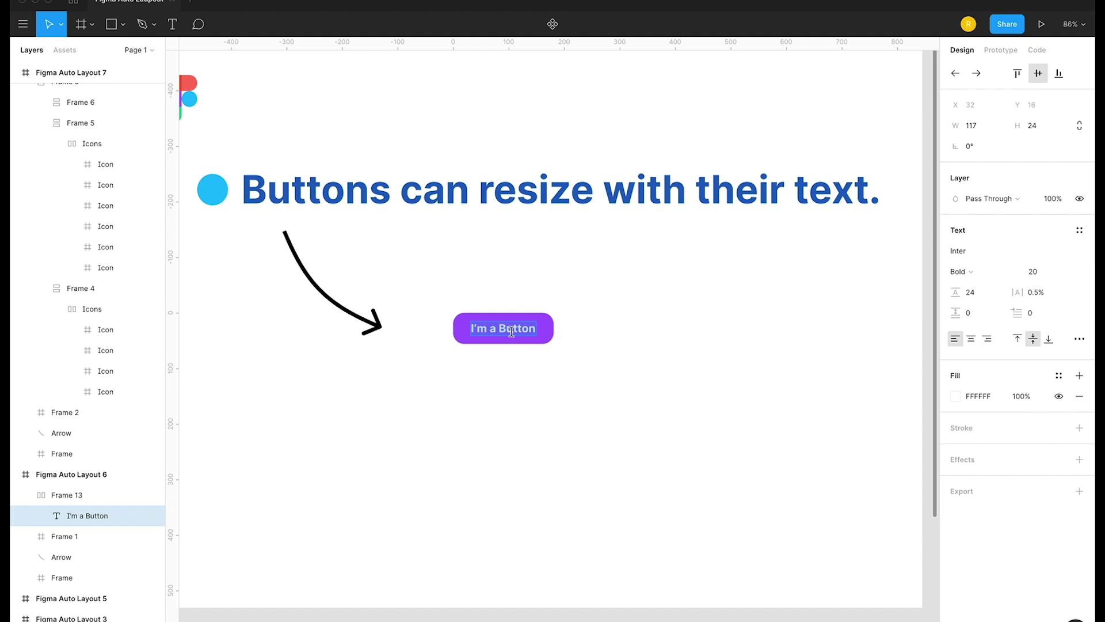
pyautogui.write('Ok')
pyautogui.press('Escape')
pyautogui.click(533, 394)
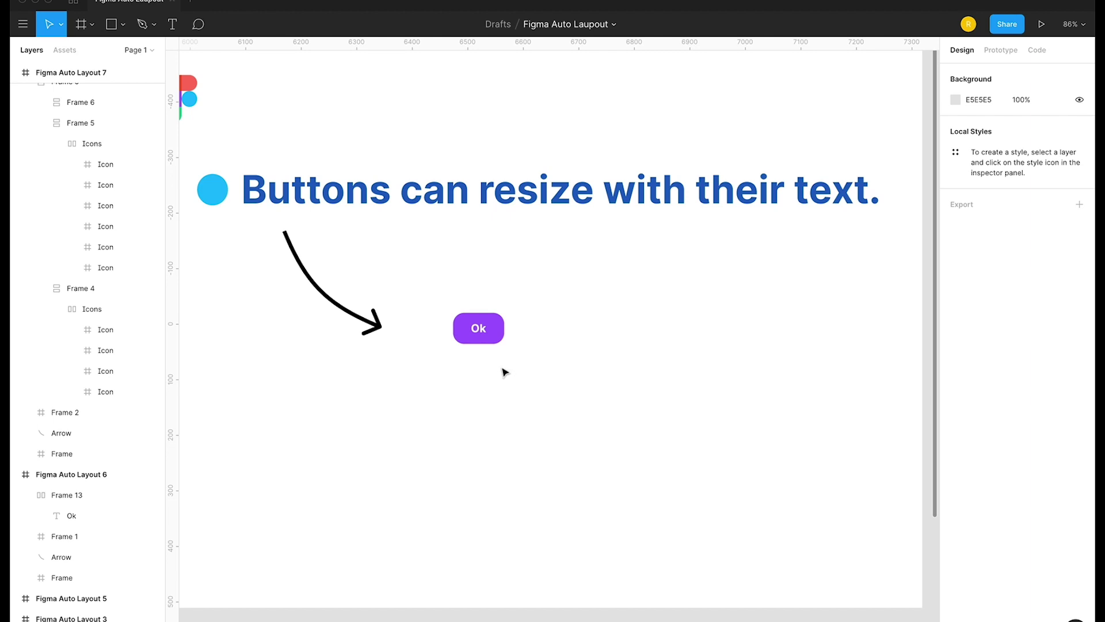
# Duplicate the Ok button and place the copy to its right in the same row, with a 20 px gap.
pyautogui.click(494, 340)
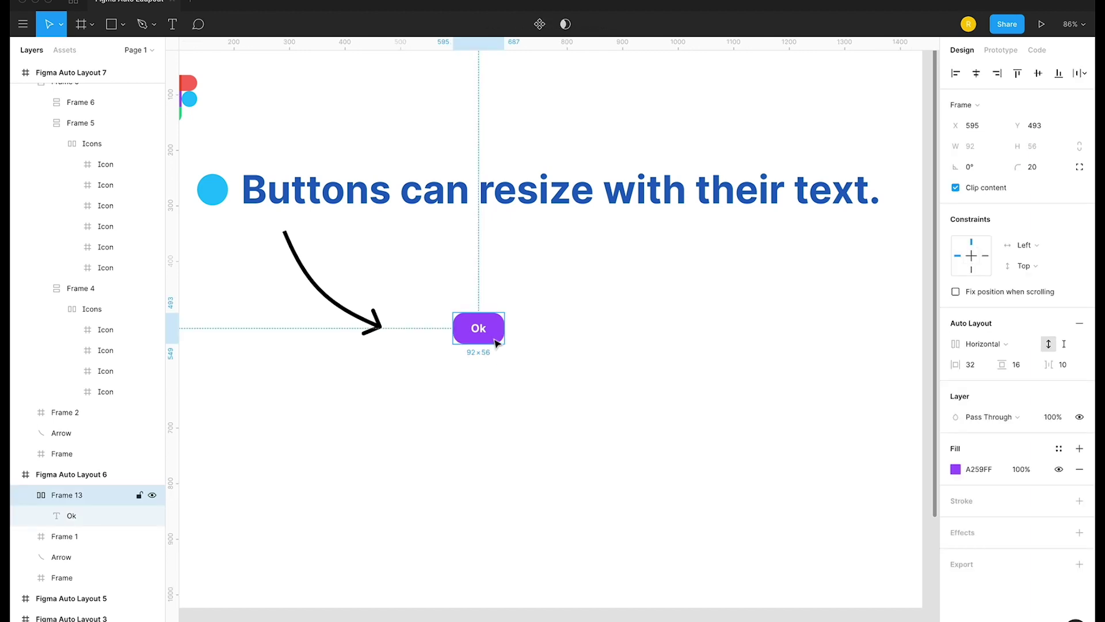
pyautogui.moveTo(494, 341); pyautogui.dragTo(557, 343)
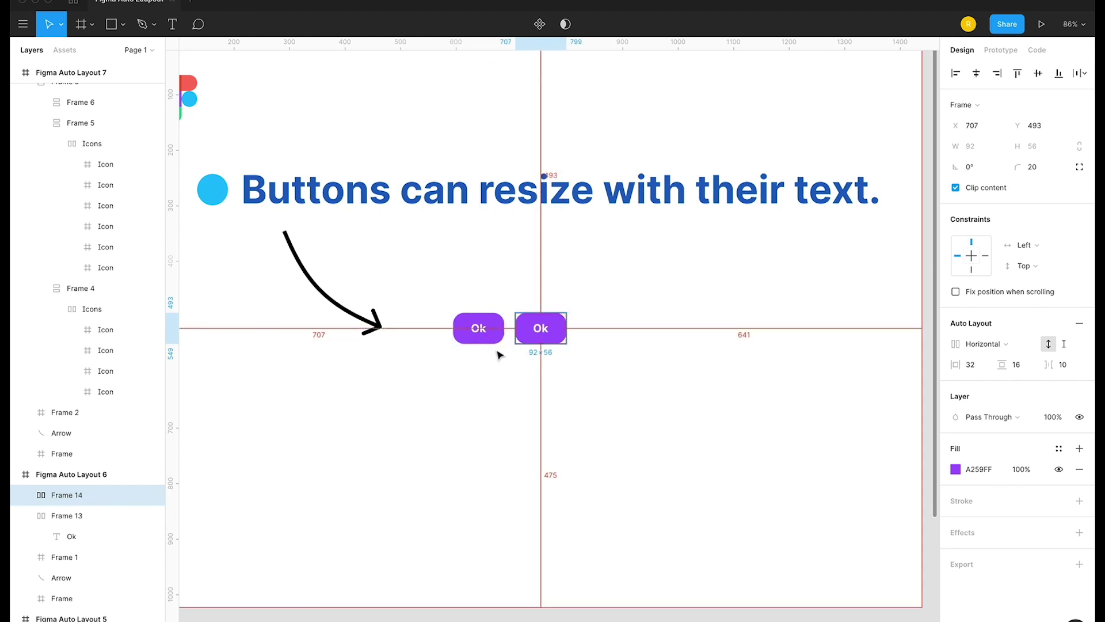
pyautogui.click(518, 415)
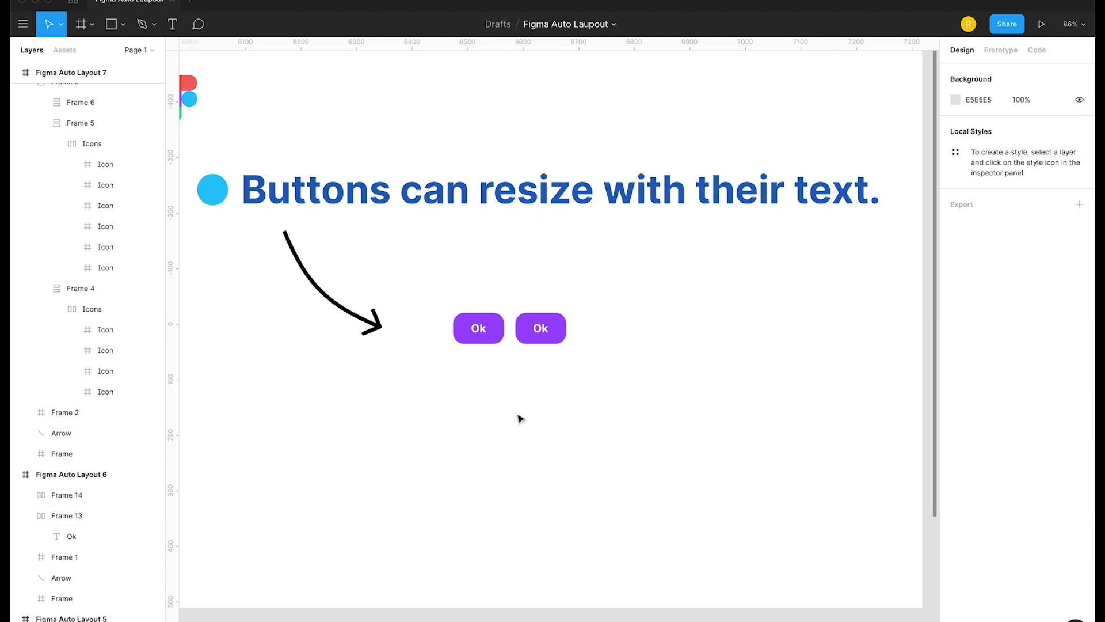
pyautogui.click(482, 339)
pyautogui.keyDown('shift'); pyautogui.click(534, 342); pyautogui.keyUp('shift')
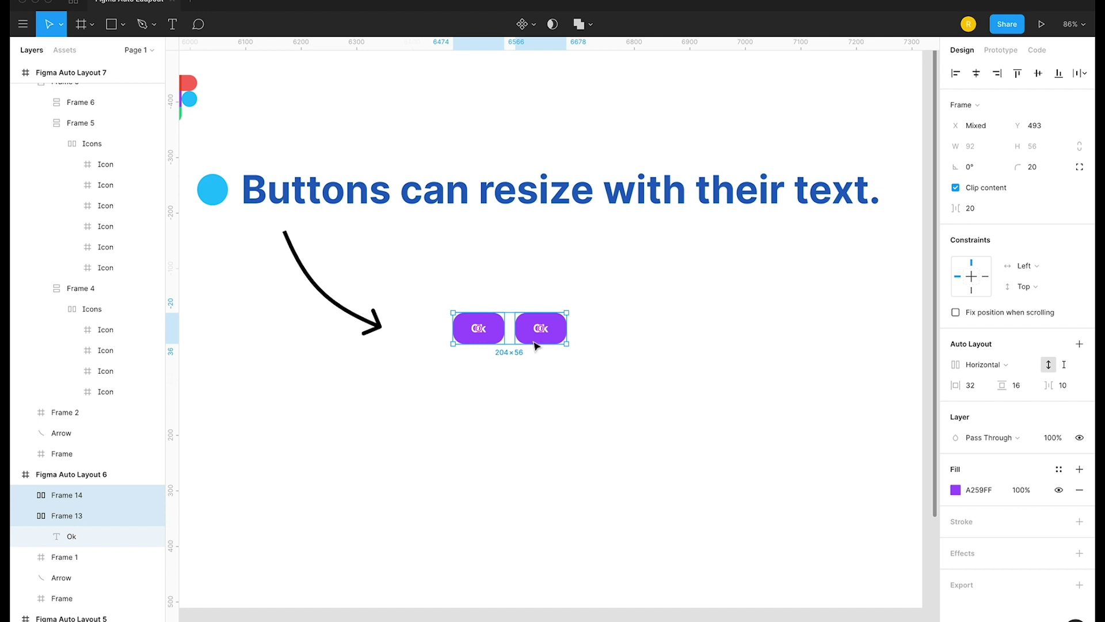
pyautogui.click(555, 399)
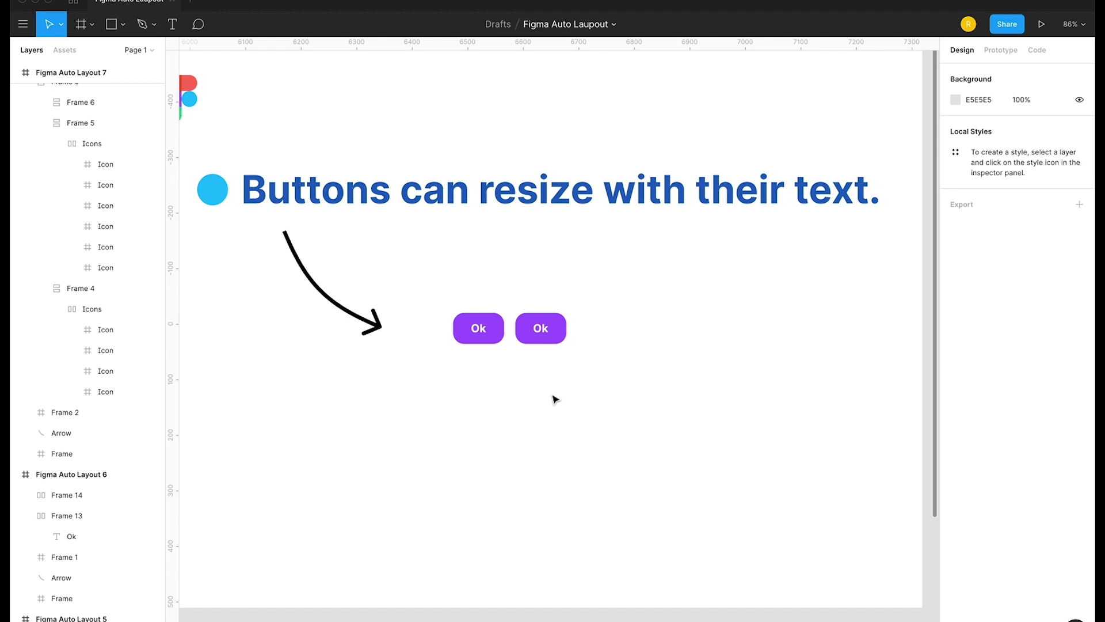
# Add a purple A259FF stroke to the second Ok button.
pyautogui.click(560, 337)
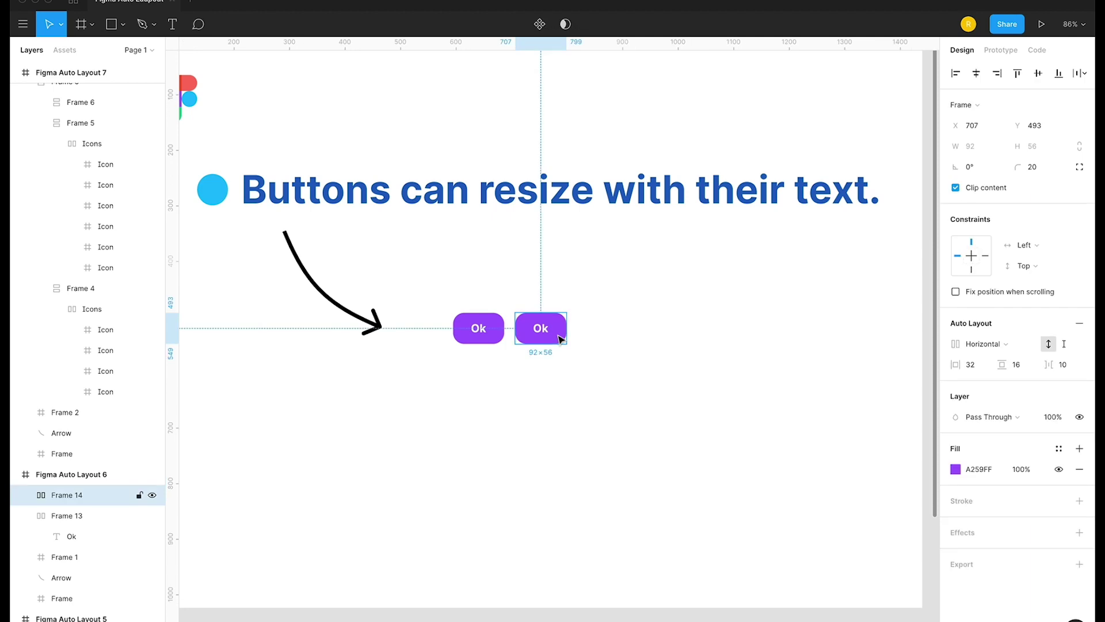
pyautogui.click(1078, 501)
pyautogui.click(955, 522)
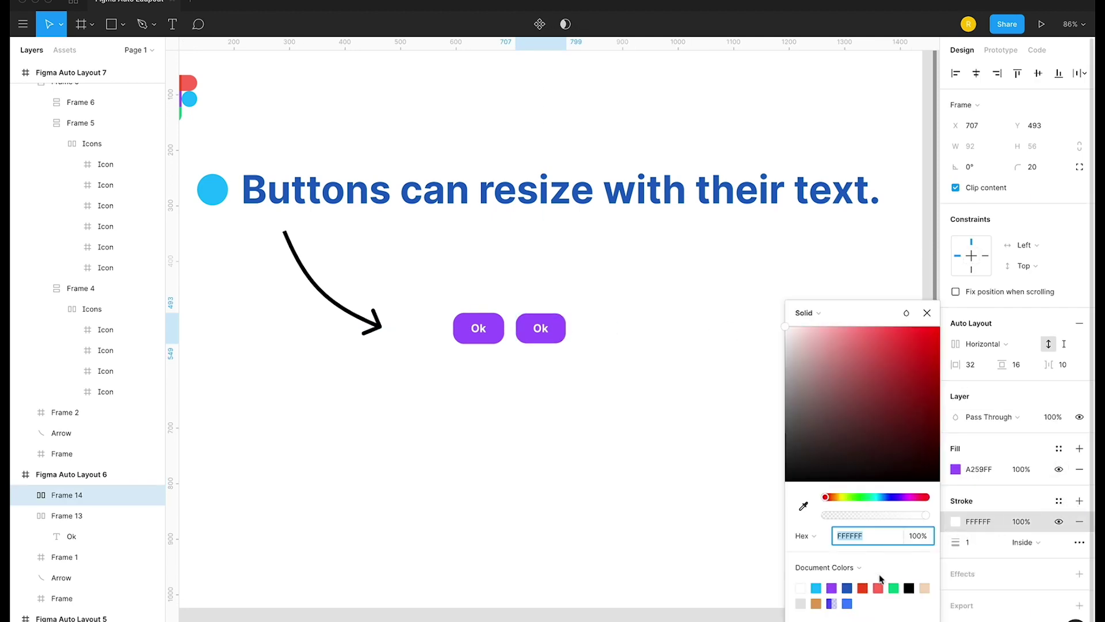
pyautogui.click(831, 587)
pyautogui.click(632, 459)
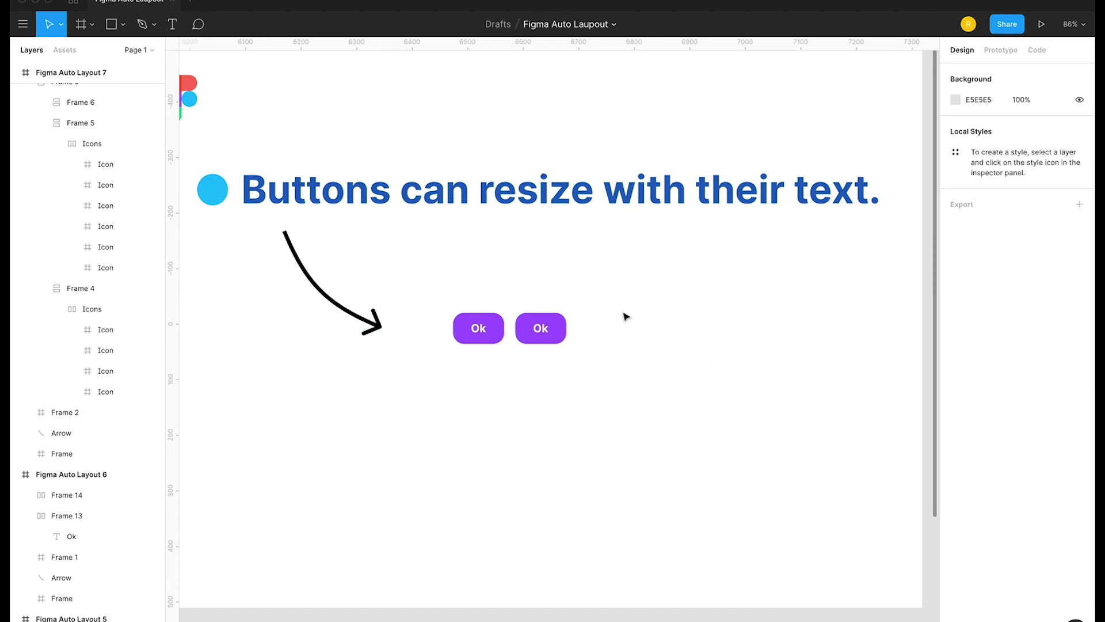
# Recolor the second button's "Ok" text to purple A259FF.
pyautogui.doubleClick(549, 335)
pyautogui.click(955, 396)
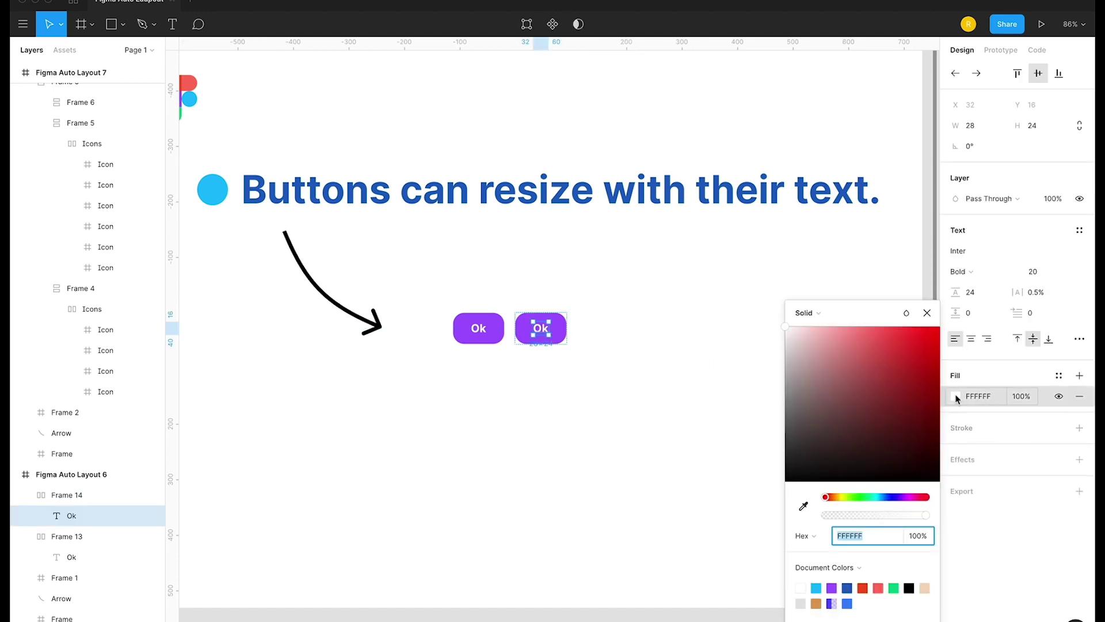
pyautogui.click(832, 586)
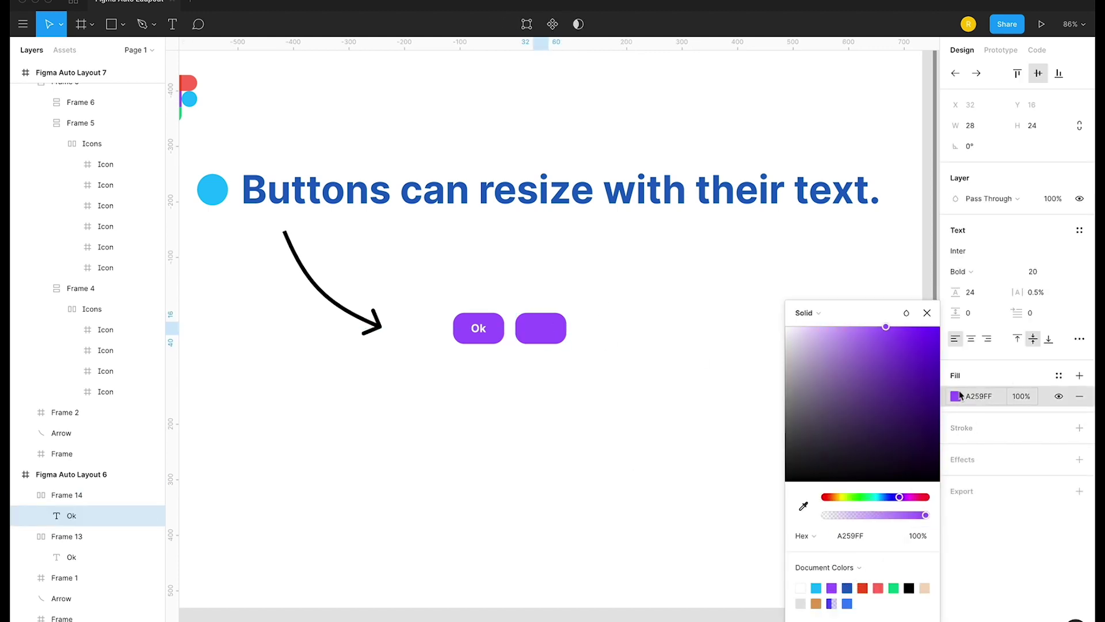
# Change the second button's fill to white FFFFFF.
pyautogui.click(563, 338)
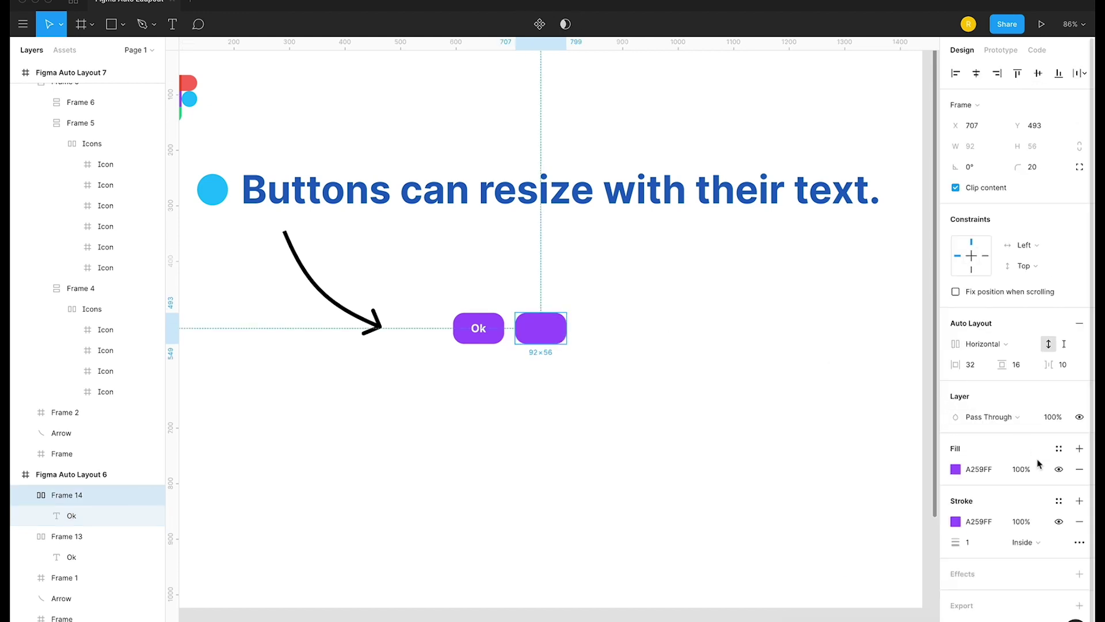
pyautogui.click(981, 469)
pyautogui.write('fff')
pyautogui.press('Return')
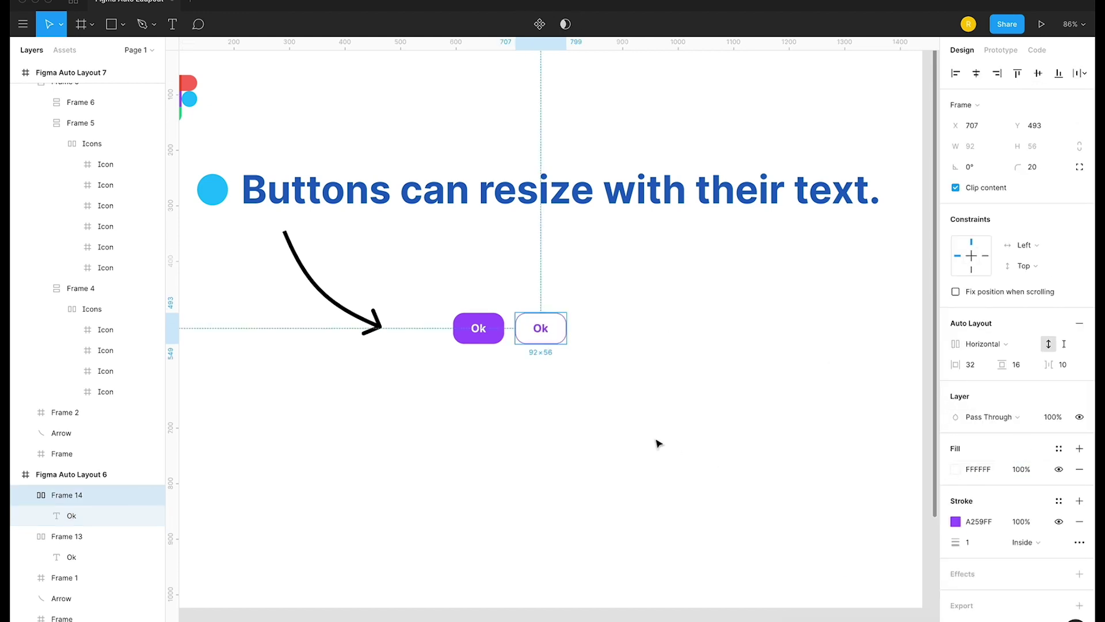
pyautogui.click(657, 443)
# Replace the white outlined button's "Ok" label with "Submit".
pyautogui.click(540, 329)
pyautogui.doubleClick(539, 329)
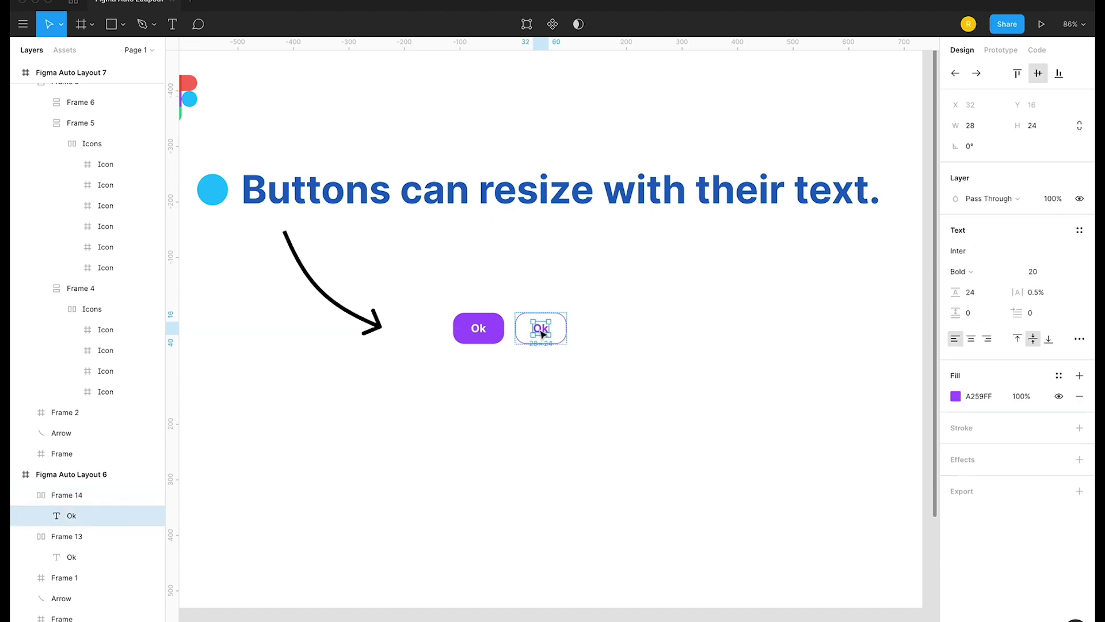
pyautogui.click(538, 328)
pyautogui.doubleClick(538, 330)
pyautogui.write('Submit')
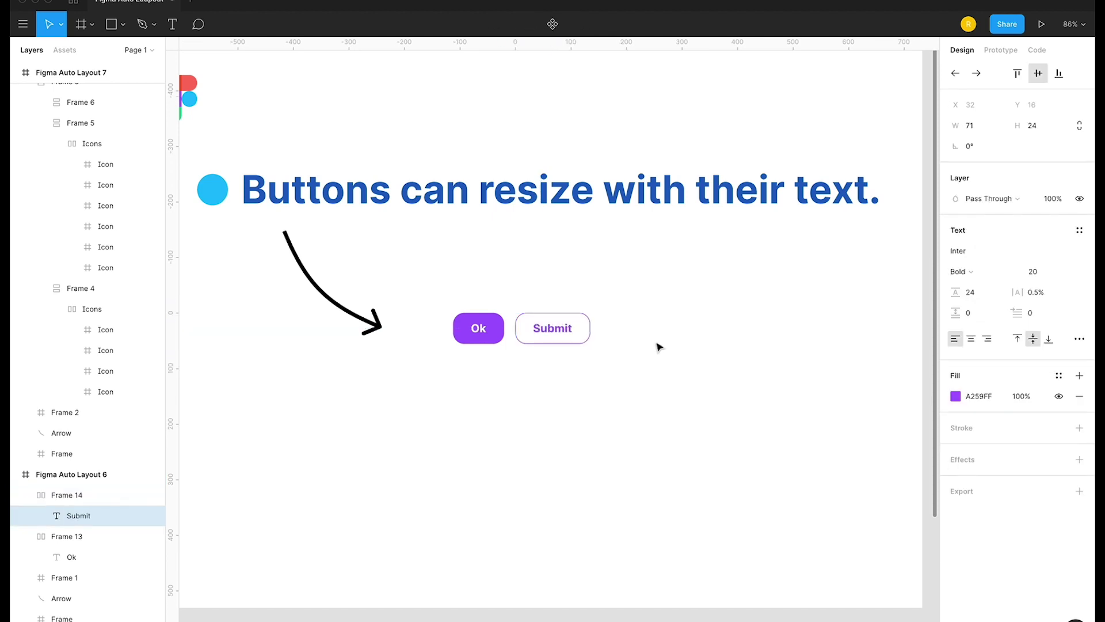
pyautogui.press('Escape')
pyautogui.click(657, 381)
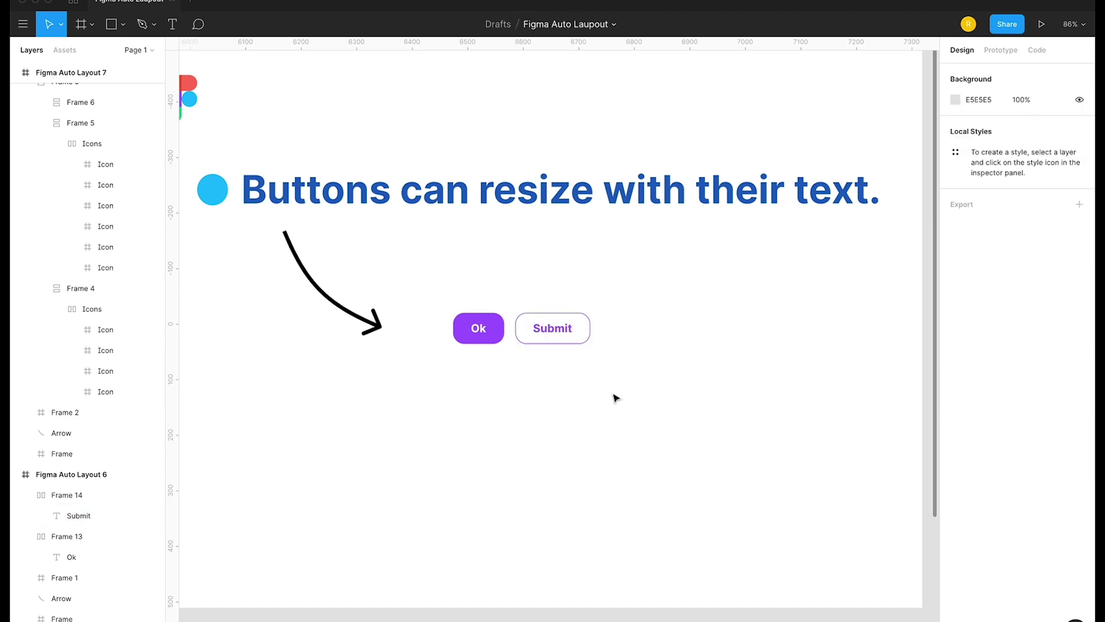
# Wrap the Ok and Submit buttons together in an auto layout frame.
pyautogui.click(586, 341)
pyautogui.keyDown('shift'); pyautogui.click(494, 335); pyautogui.keyUp('shift')
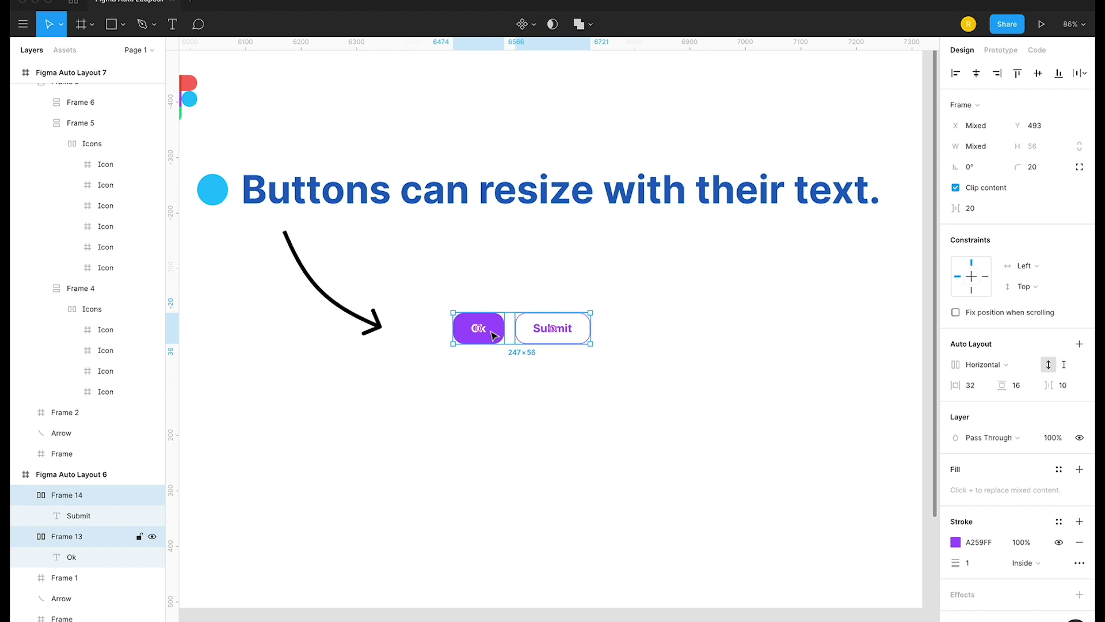
pyautogui.hotkey('shift', 'a')
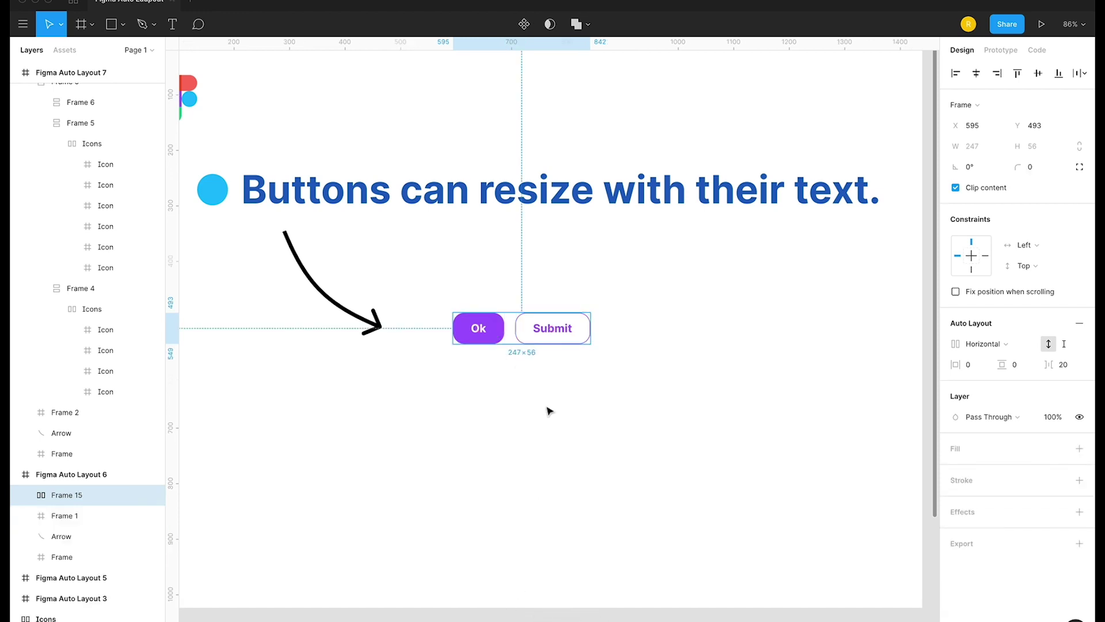
# Reorder the row by moving Submit ahead of Ok, and return Ok to the first position.
pyautogui.click(582, 338)
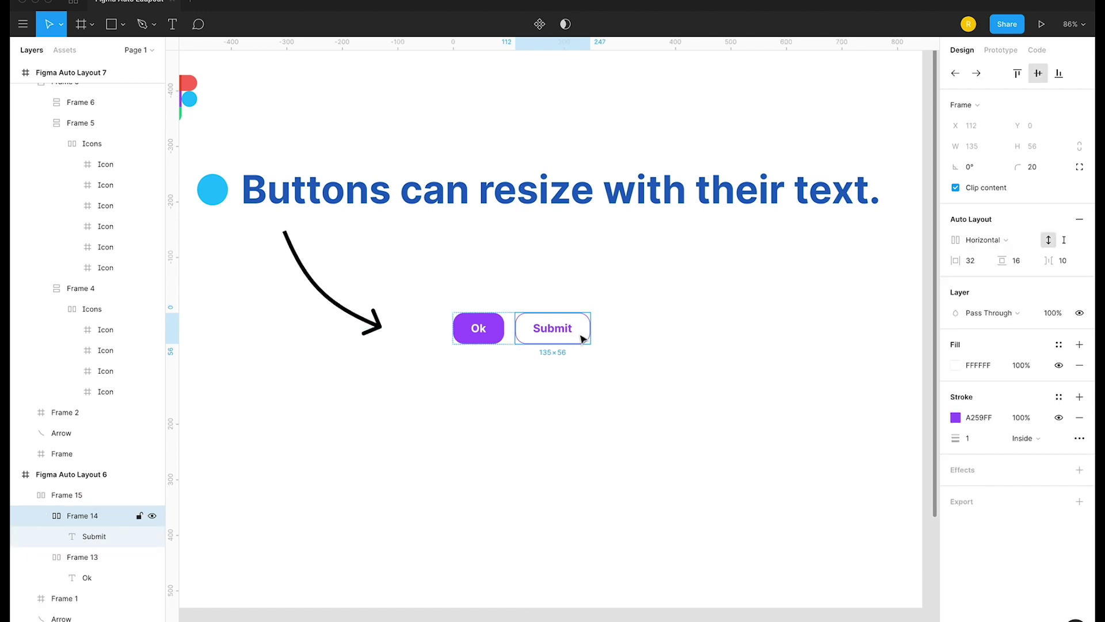
pyautogui.moveTo(582, 338); pyautogui.dragTo(530, 340)
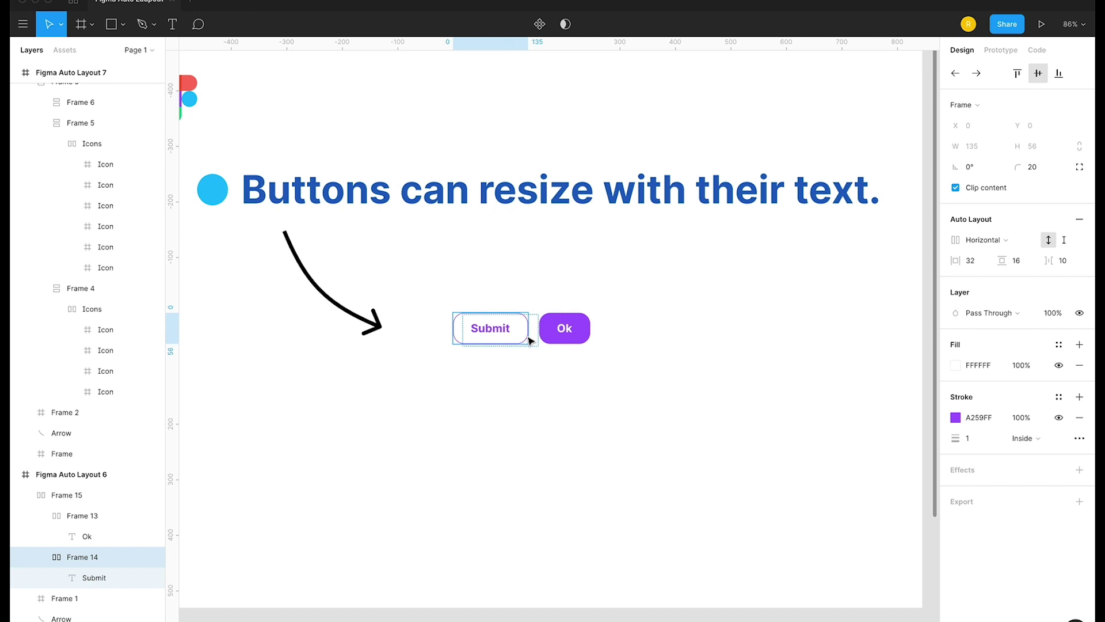
pyautogui.click(567, 338)
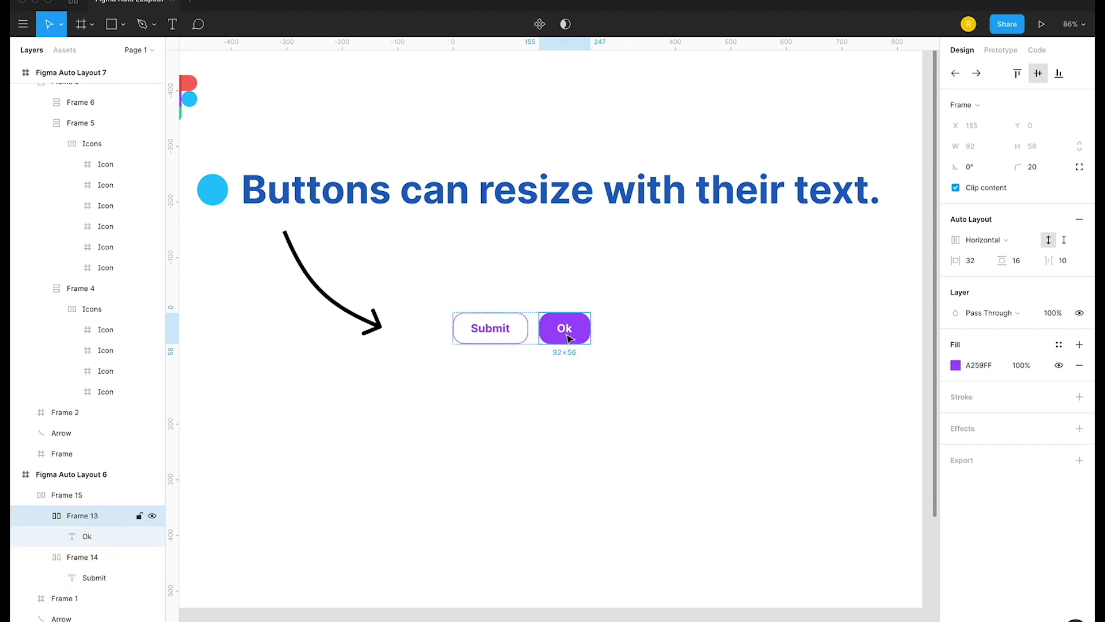
pyautogui.moveTo(567, 337); pyautogui.dragTo(506, 328)
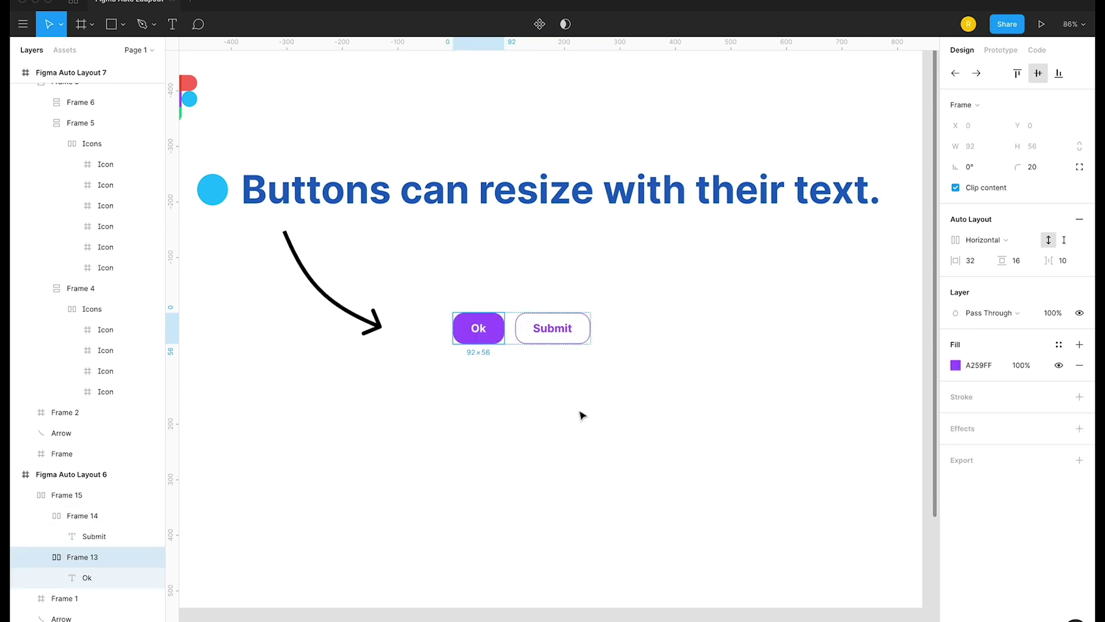
# Duplicate the Submit button inside the auto layout row.
pyautogui.click(532, 341)
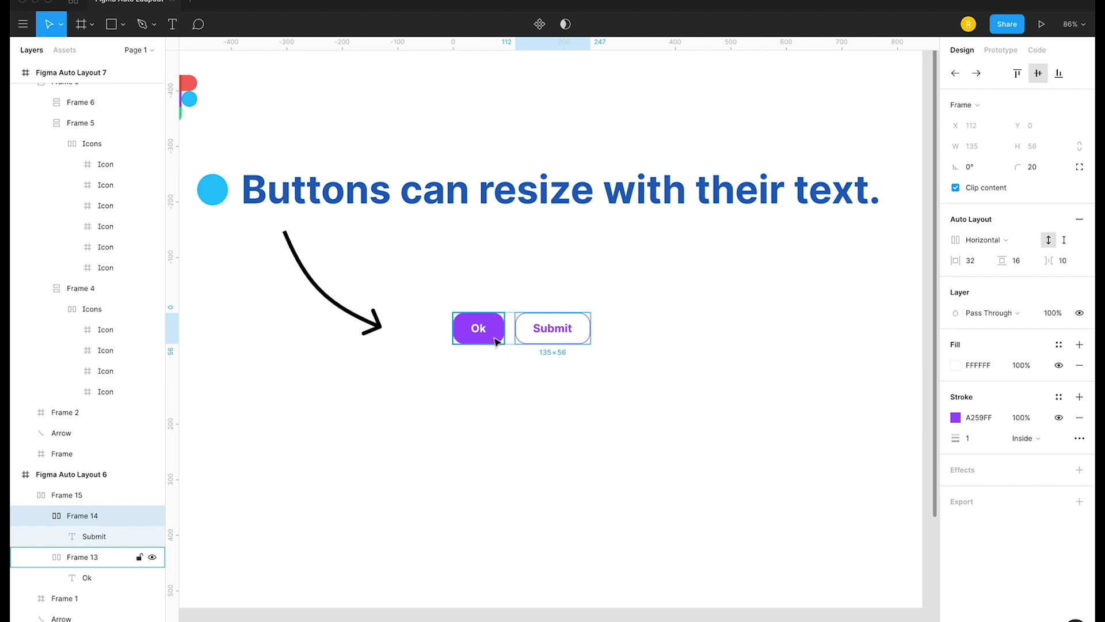
pyautogui.doubleClick(574, 334)
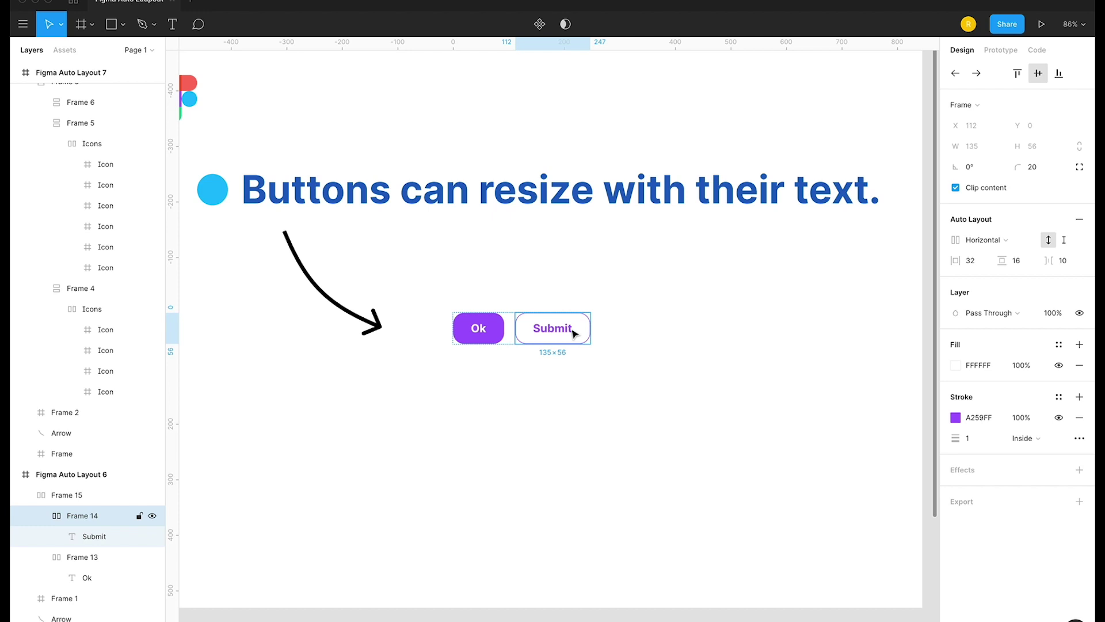
pyautogui.hotkey('ctrl', 'd')
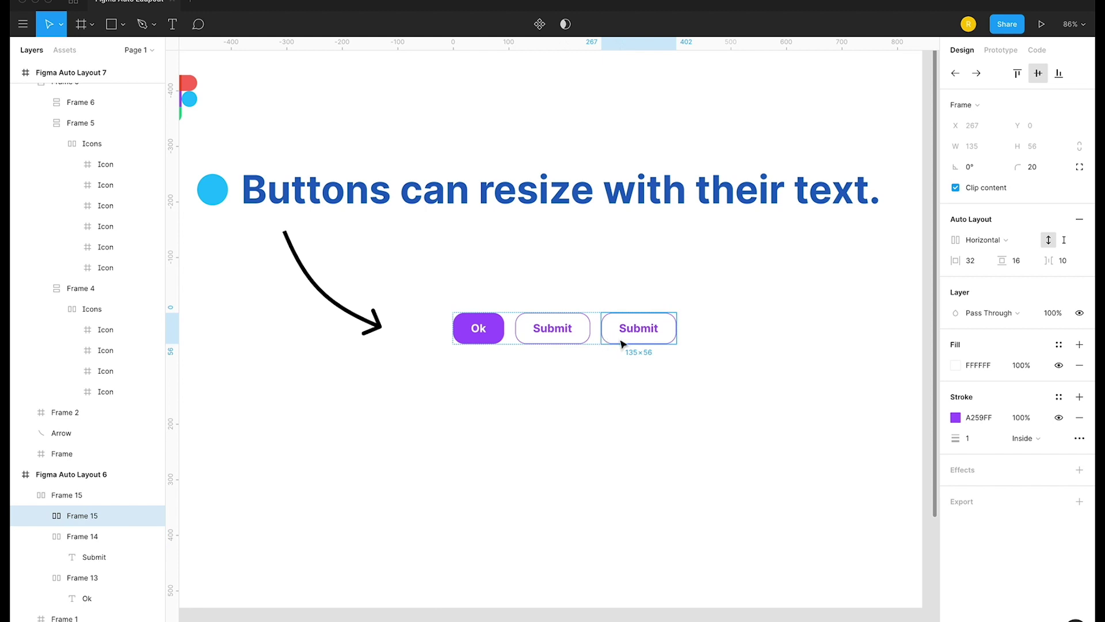
pyautogui.click(629, 415)
pyautogui.click(622, 317)
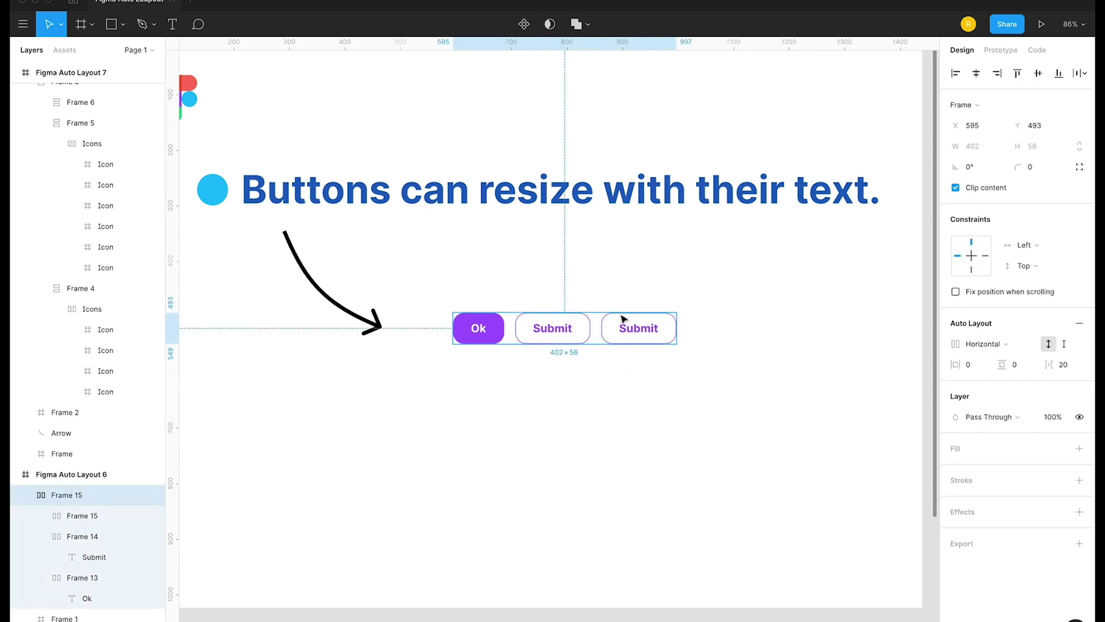
# Move the Ok button between the two Submit buttons in the row.
pyautogui.click(496, 329)
pyautogui.moveTo(486, 331); pyautogui.dragTo(551, 339)
pyautogui.click(602, 405)
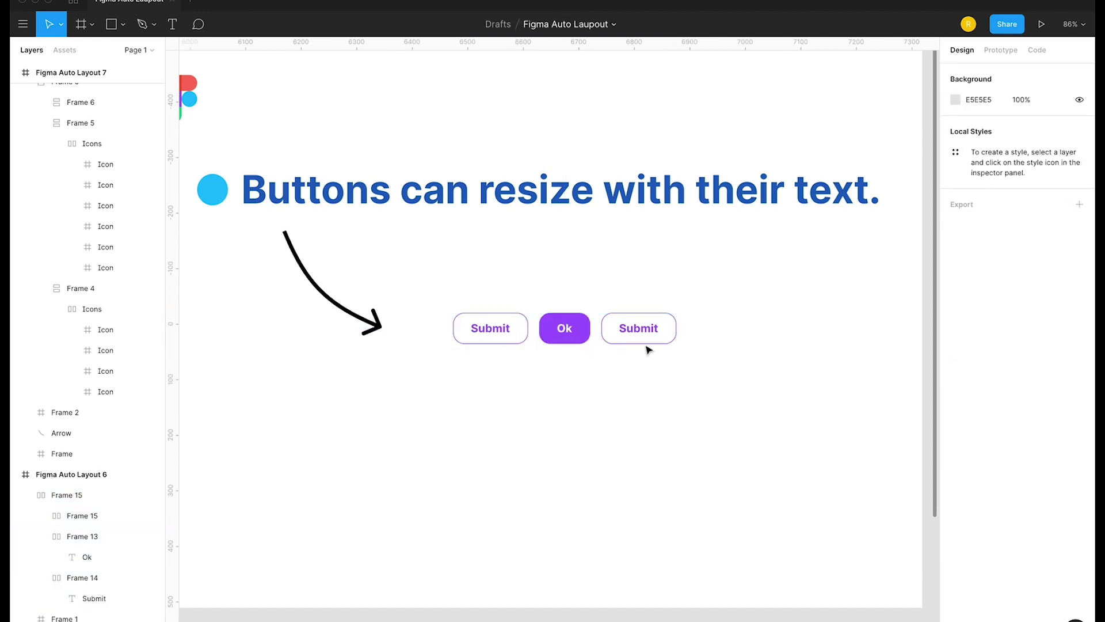
# Change the button row's auto layout direction to Vertical.
pyautogui.click(654, 343)
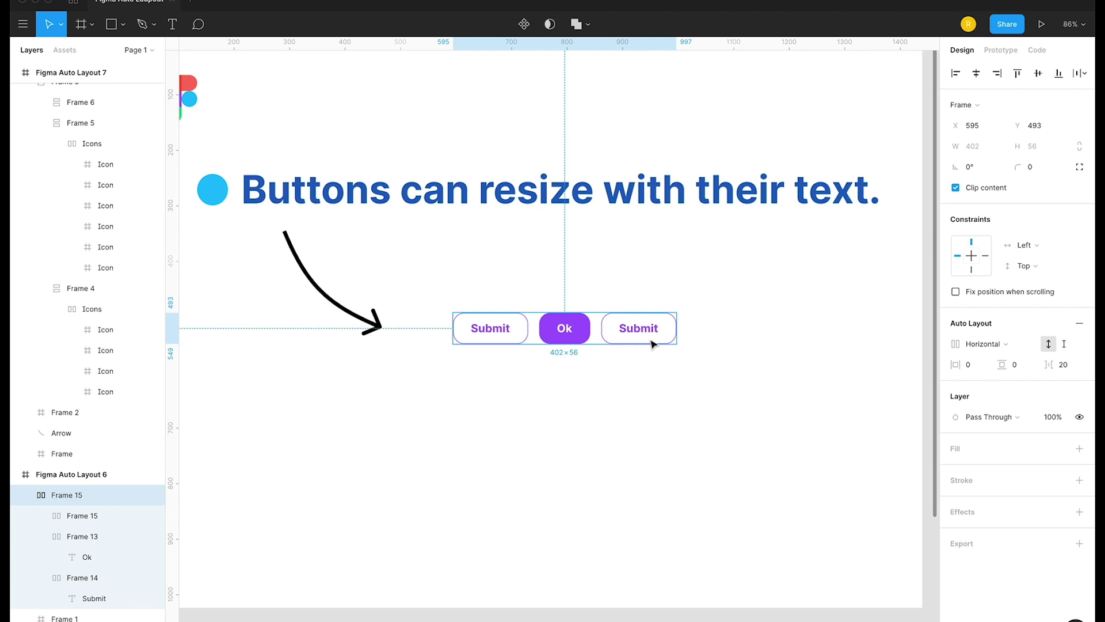
pyautogui.click(994, 348)
pyautogui.click(996, 360)
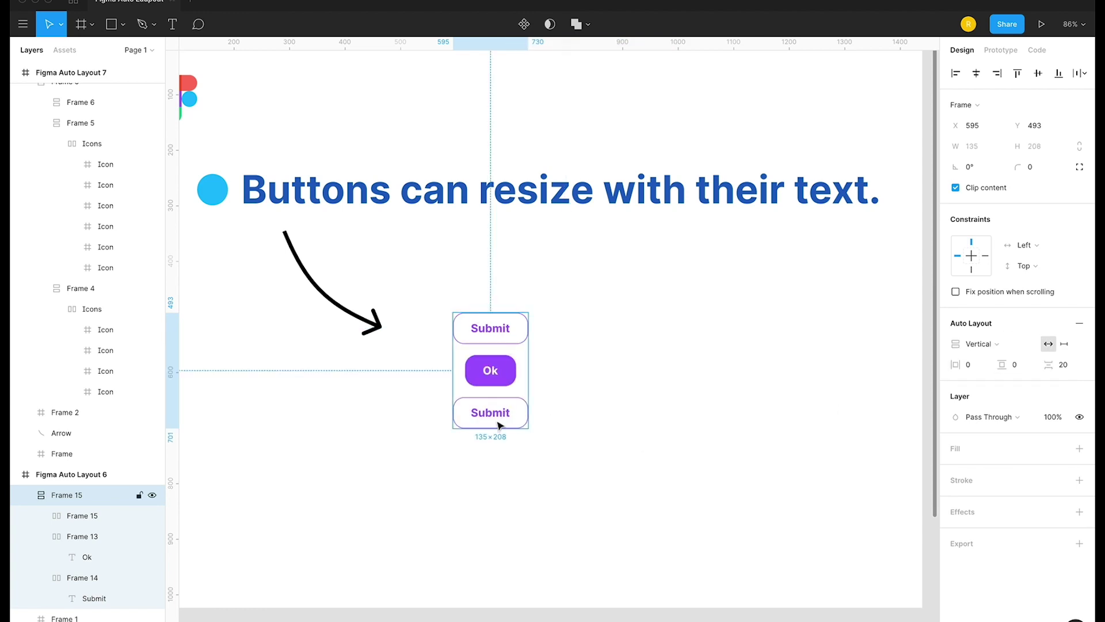
# Move the Ok button to the top of the vertical button stack.
pyautogui.click(515, 369)
pyautogui.moveTo(515, 370); pyautogui.dragTo(508, 337)
pyautogui.click(565, 355)
pyautogui.doubleClick(515, 370)
pyautogui.doubleClick(512, 369)
pyautogui.click(539, 375)
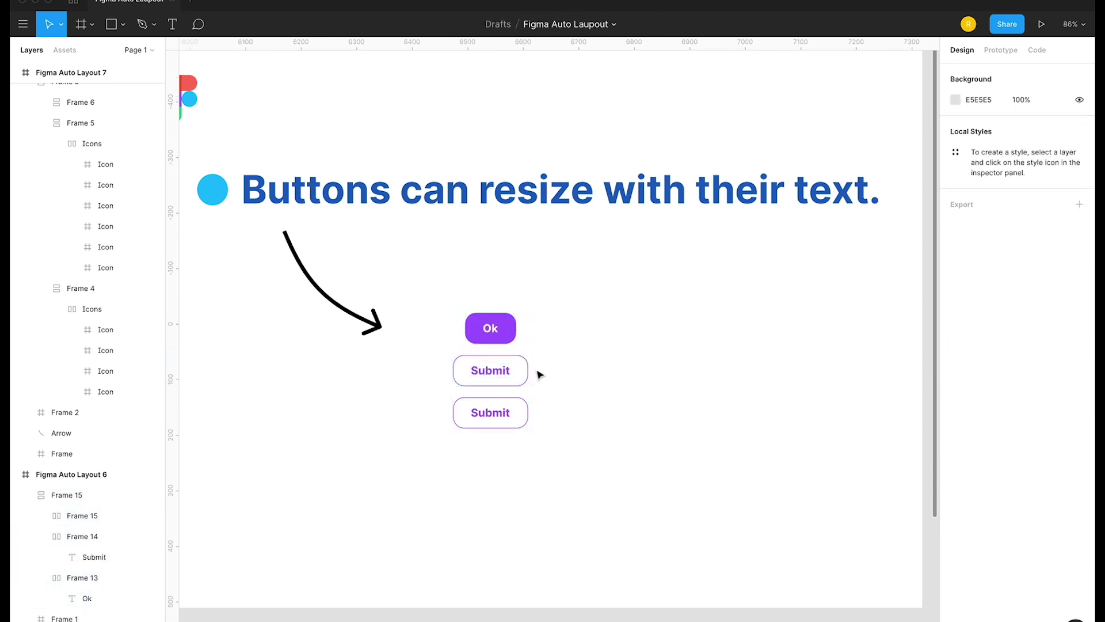
# Replace the label of the middle button in the stack with "I am done".
pyautogui.doubleClick(492, 371)
pyautogui.write('I am donr')
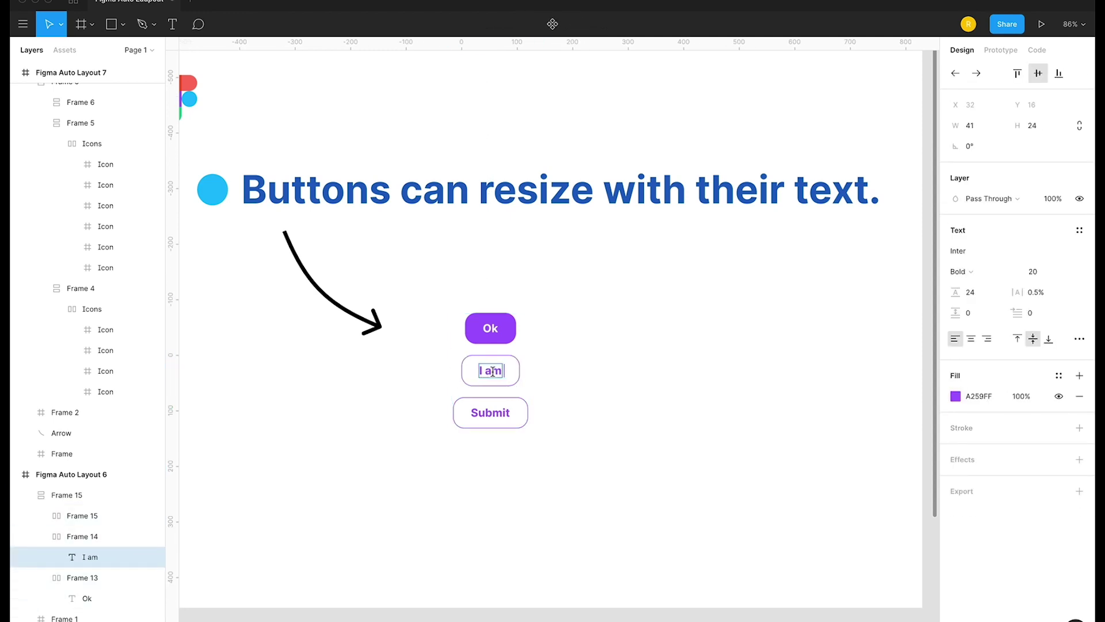
pyautogui.press('Escape')
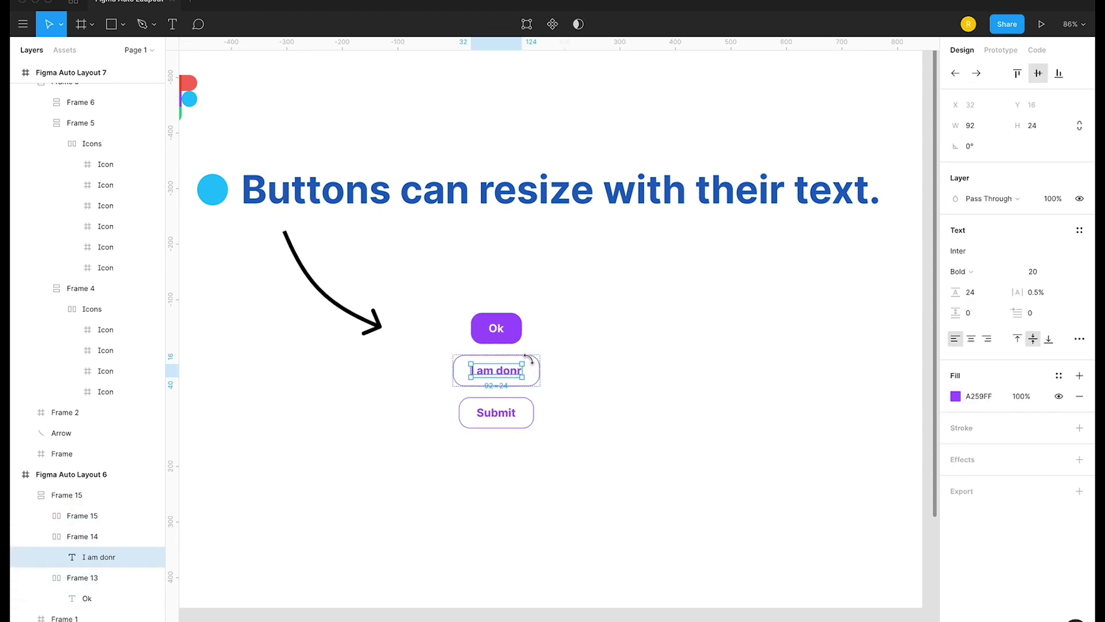
pyautogui.doubleClick(509, 375)
pyautogui.write('I am done')
pyautogui.press('Escape')
pyautogui.click(602, 435)
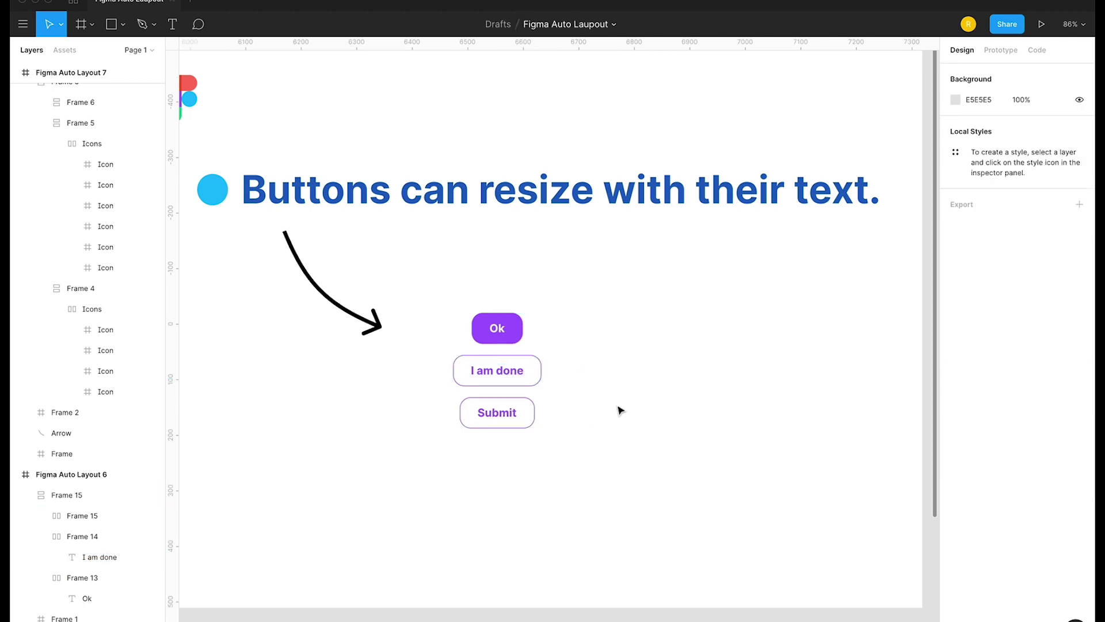
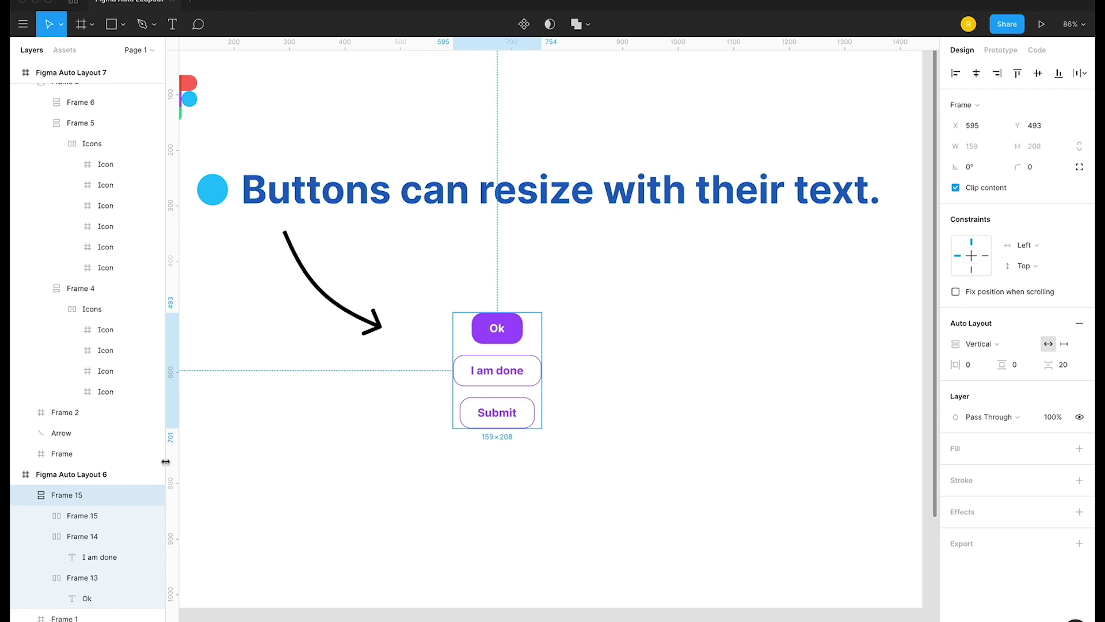
# Try left, center and right alignment on all three stacked buttons, finishing with left alignment.
pyautogui.doubleClick(516, 330)
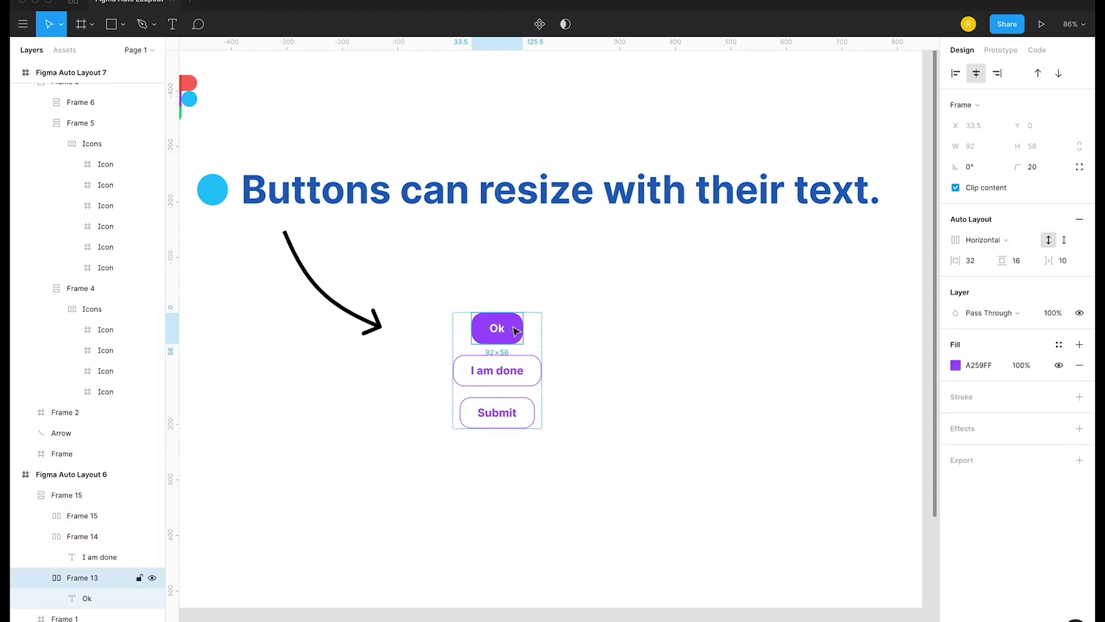
pyautogui.keyDown('shift'); pyautogui.click(531, 366); pyautogui.keyUp('shift')
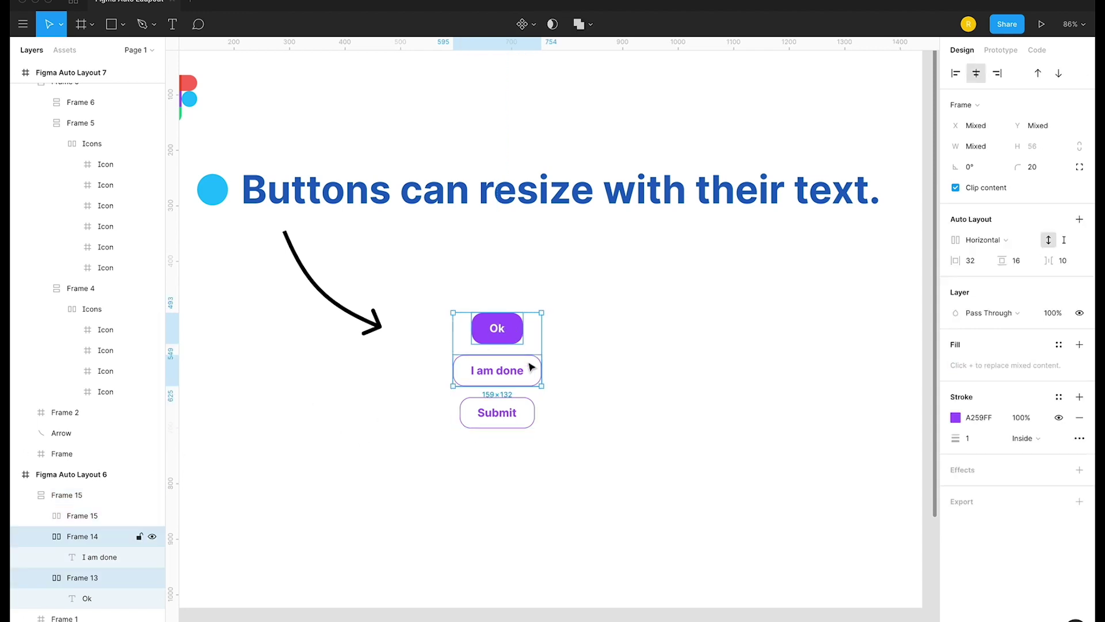
pyautogui.keyDown('shift'); pyautogui.click(524, 414); pyautogui.keyUp('shift')
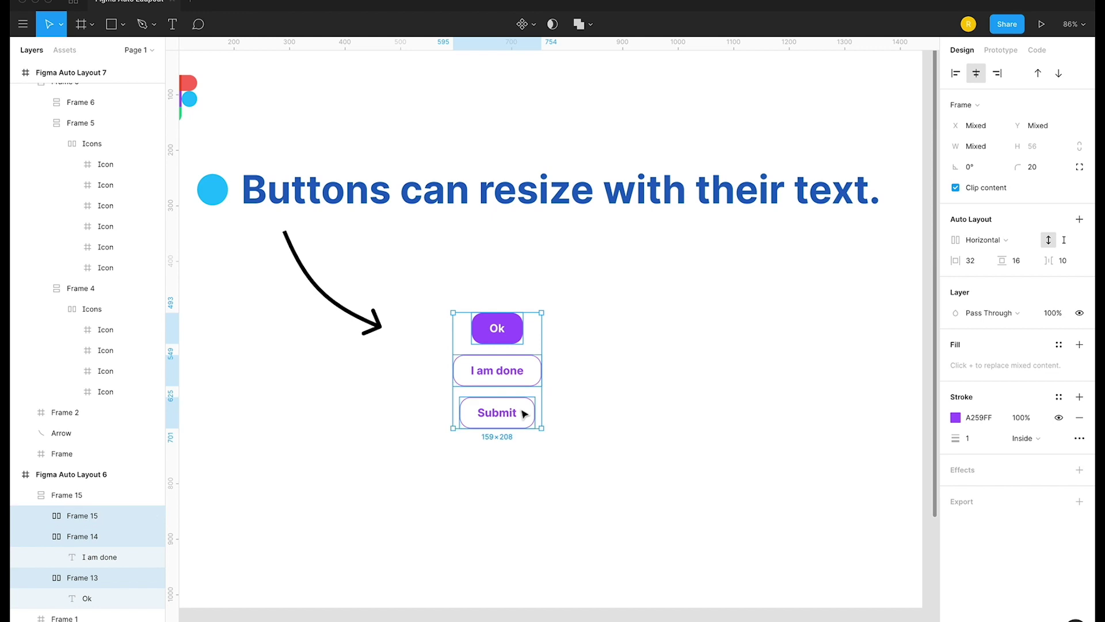
pyautogui.click(959, 81)
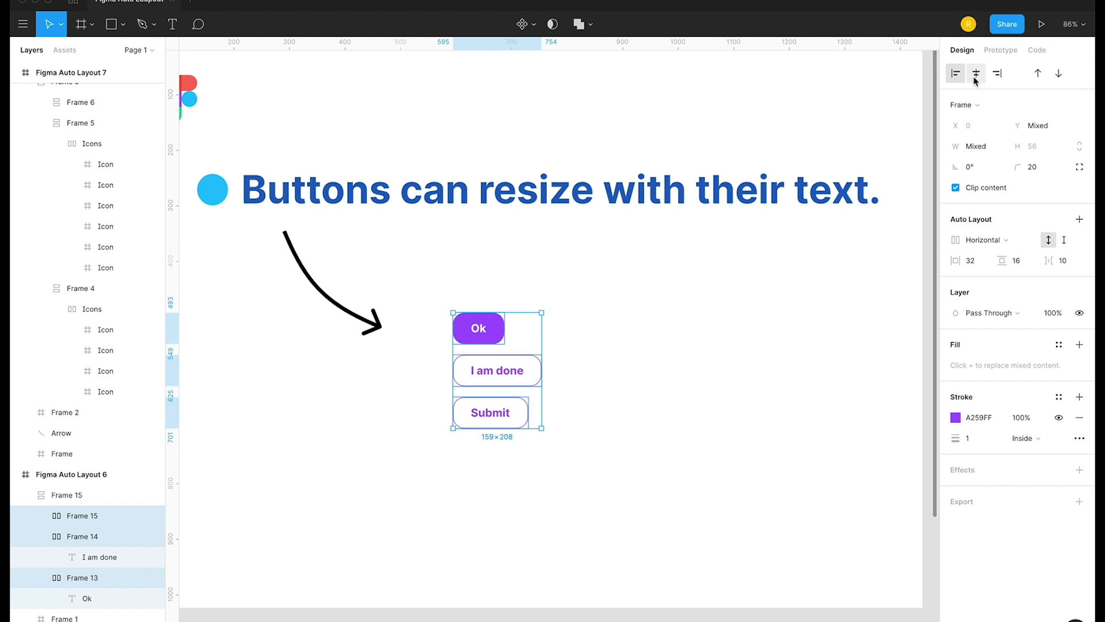
pyautogui.click(976, 81)
pyautogui.click(997, 81)
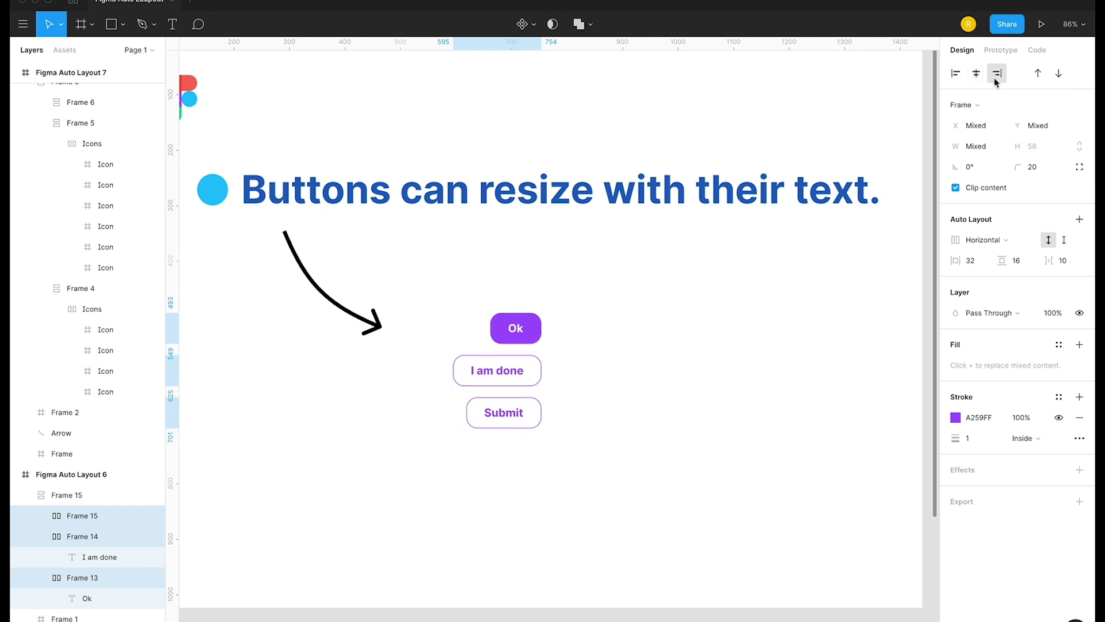
pyautogui.click(957, 73)
pyautogui.click(777, 387)
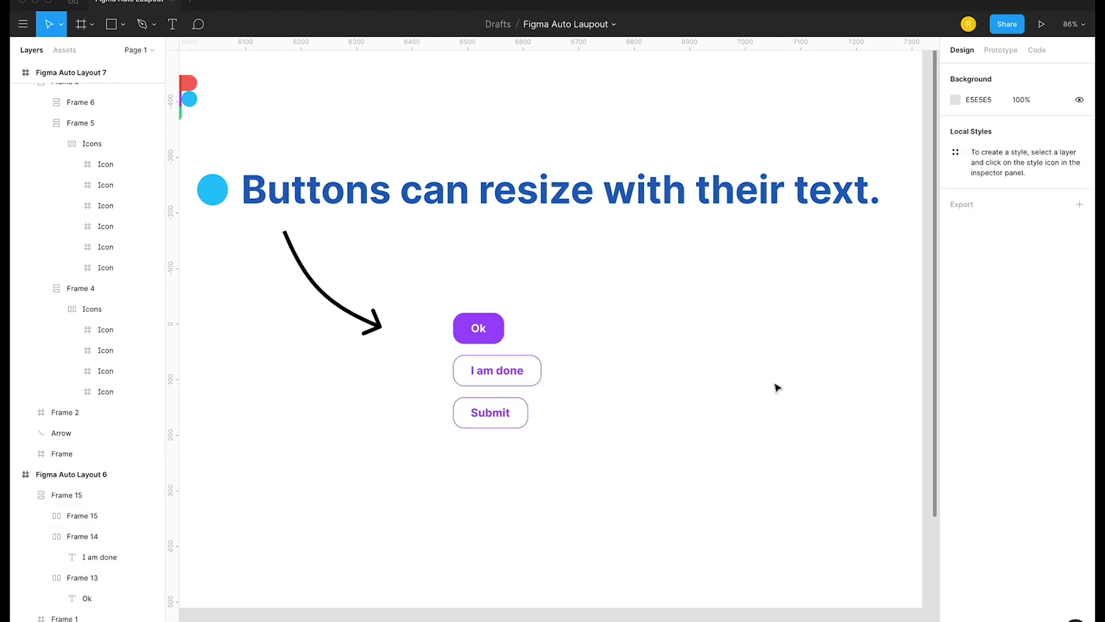
# Move the "I am done" button to the top of the vertical button stack.
pyautogui.doubleClick(524, 374)
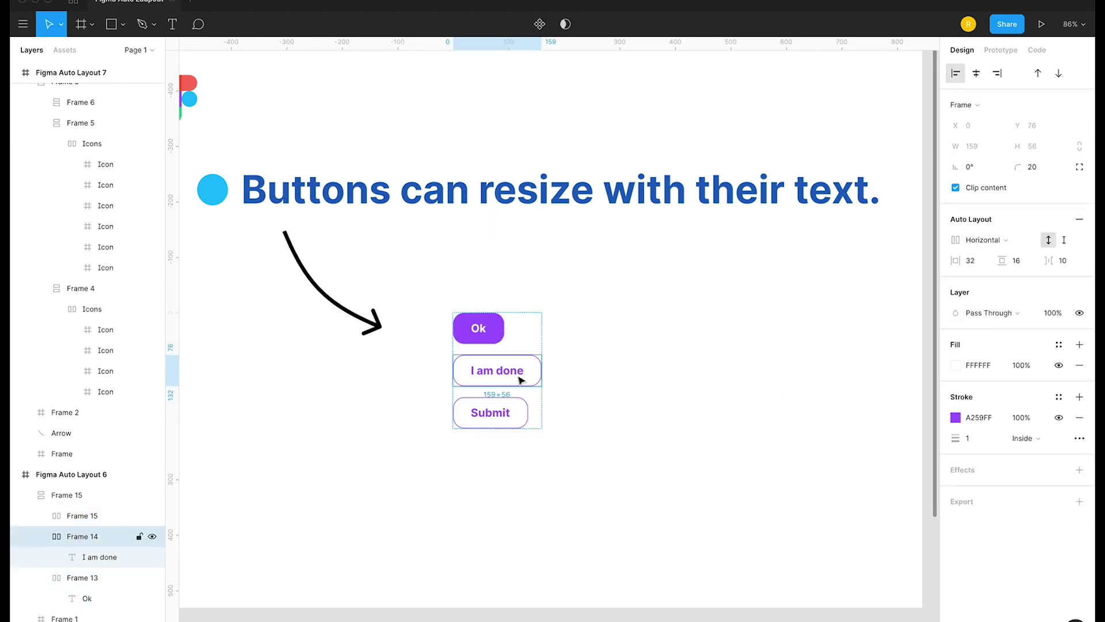
pyautogui.moveTo(521, 380); pyautogui.dragTo(516, 337)
pyautogui.click(584, 406)
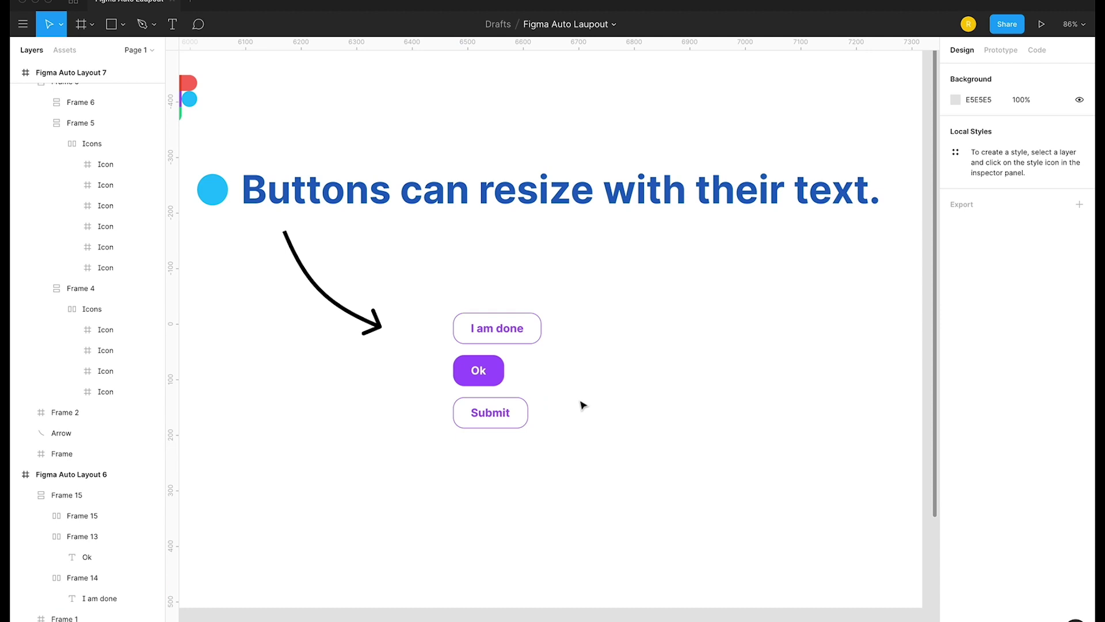
# Set the spacing between items in the vertical button stack to 10.
pyautogui.click(520, 359)
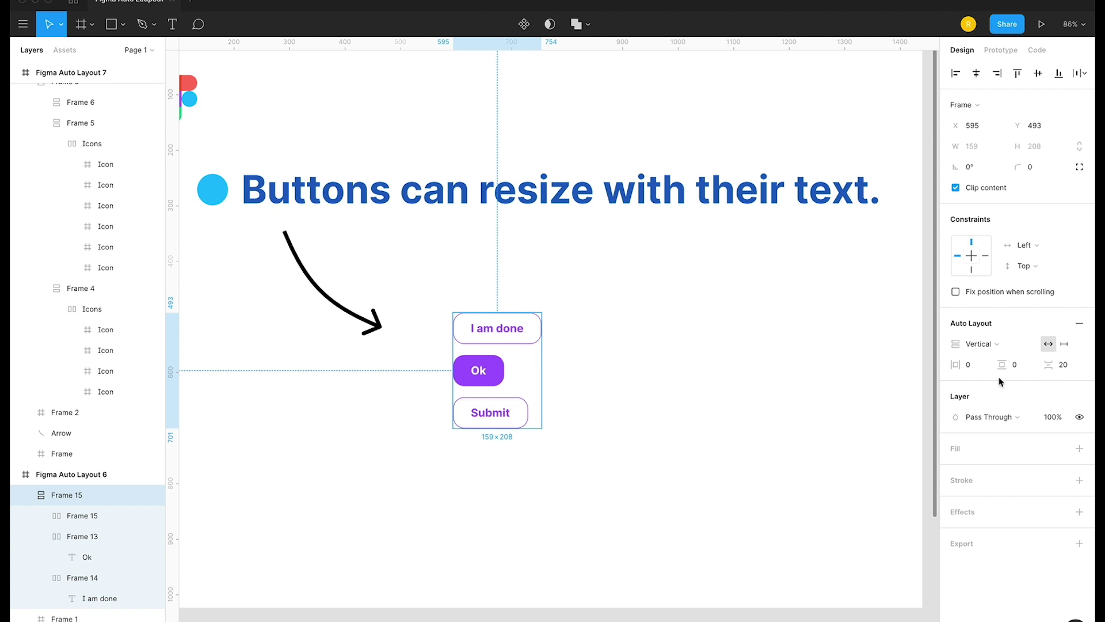
pyautogui.click(1063, 368)
pyautogui.write('10')
pyautogui.press('Return')
pyautogui.click(721, 482)
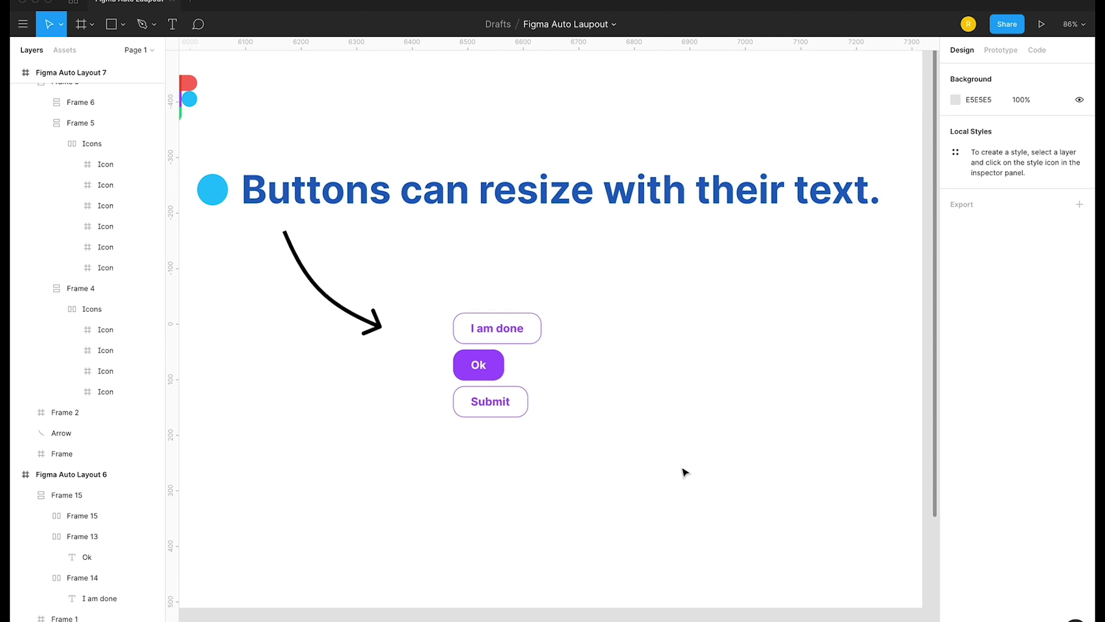
# Delete the circled-minus icon from the lowest icon bar on the Figma Auto Layout 7 frame.
pyautogui.press('n')
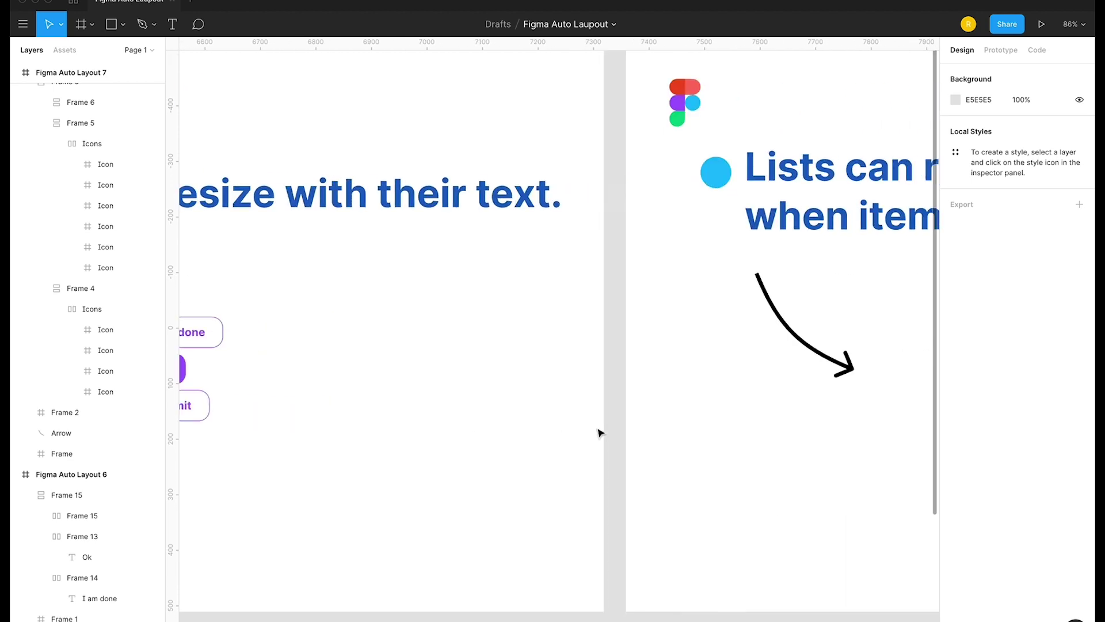
pyautogui.scroll(5, 516, 426)
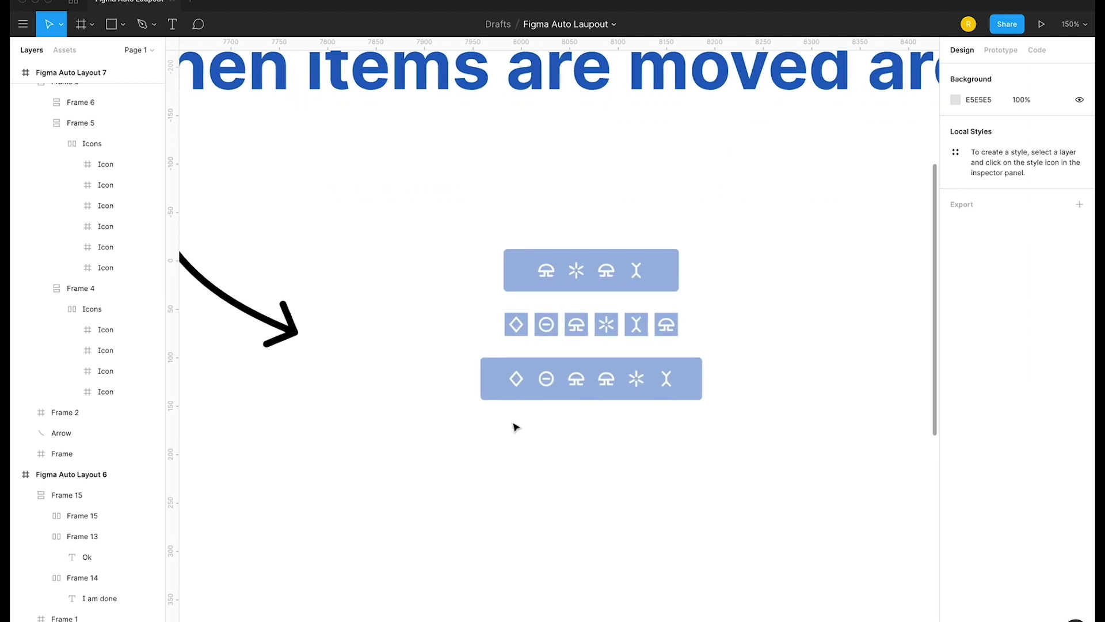
pyautogui.click(525, 390)
pyautogui.doubleClick(525, 390)
pyautogui.doubleClick(525, 390)
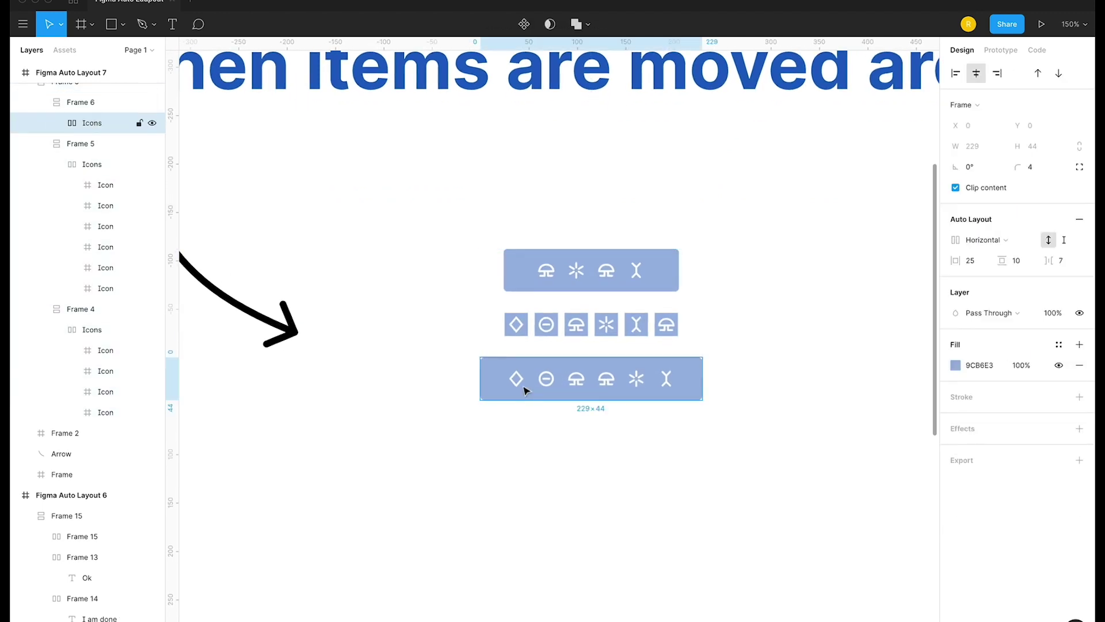
pyautogui.doubleClick(548, 383)
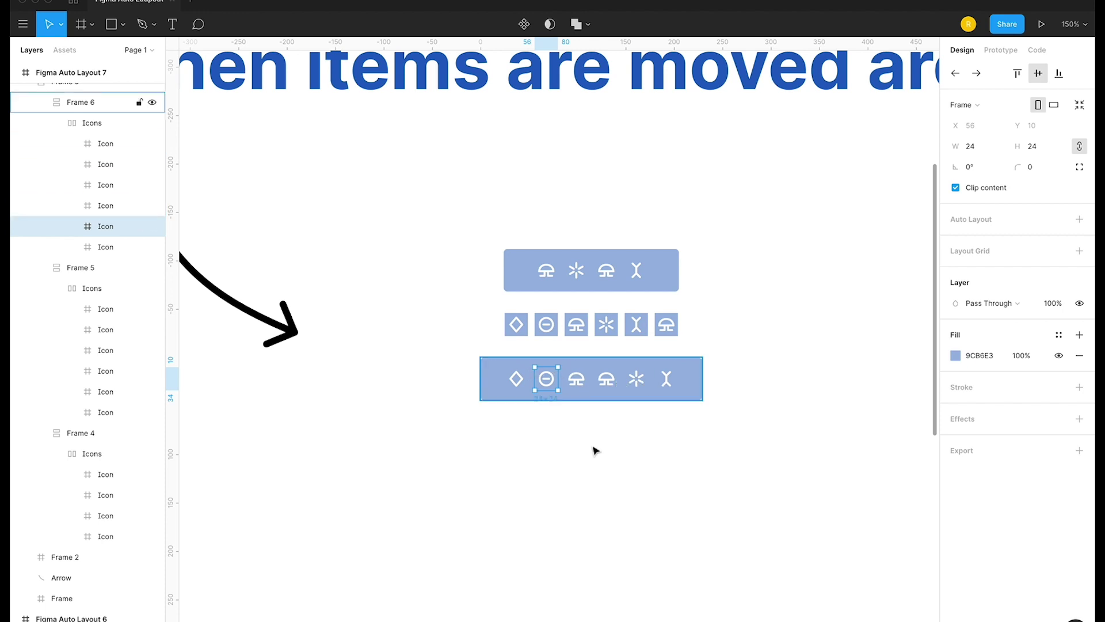
pyautogui.press('Delete')
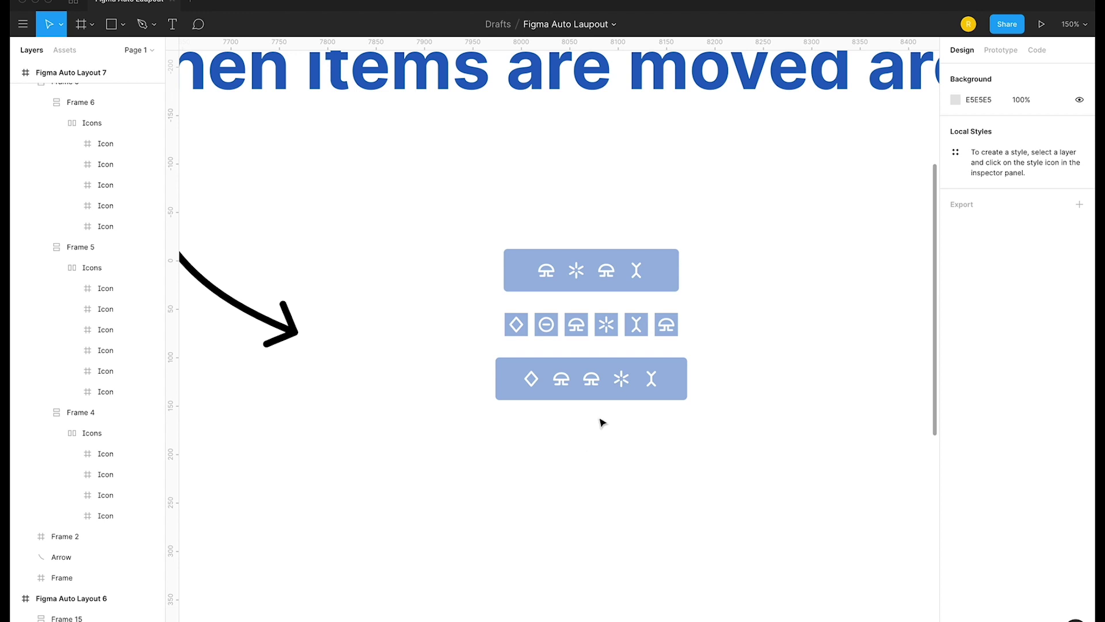
# Reorder the lowest icon bar by moving its middle mushroom icon to the front and the asterisk icon to the end.
pyautogui.doubleClick(591, 384)
pyautogui.doubleClick(591, 384)
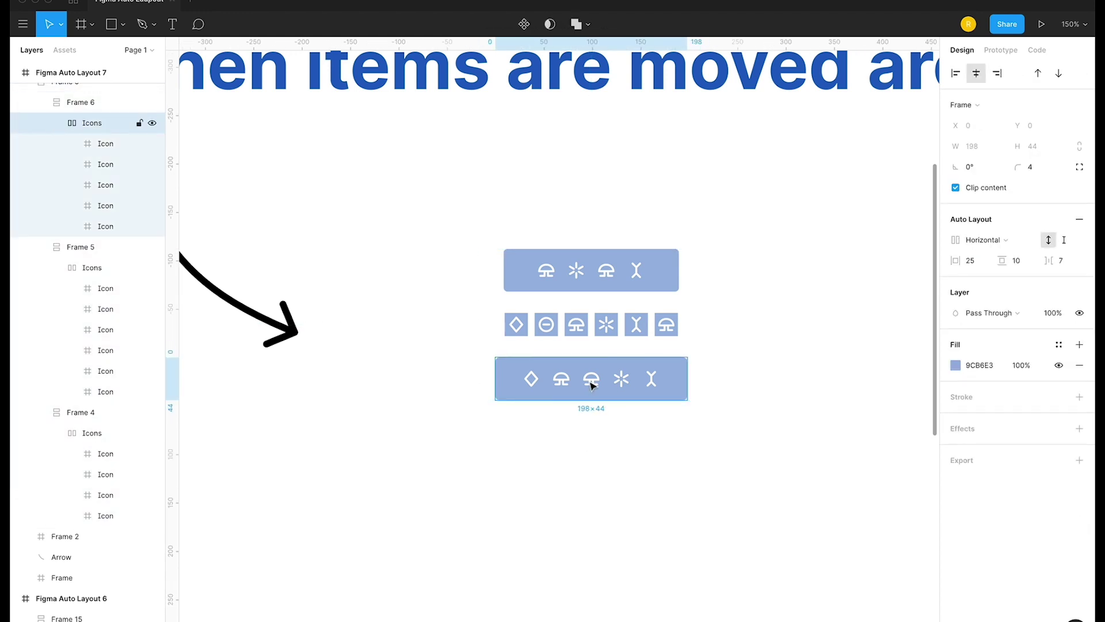
pyautogui.moveTo(593, 385); pyautogui.dragTo(534, 385)
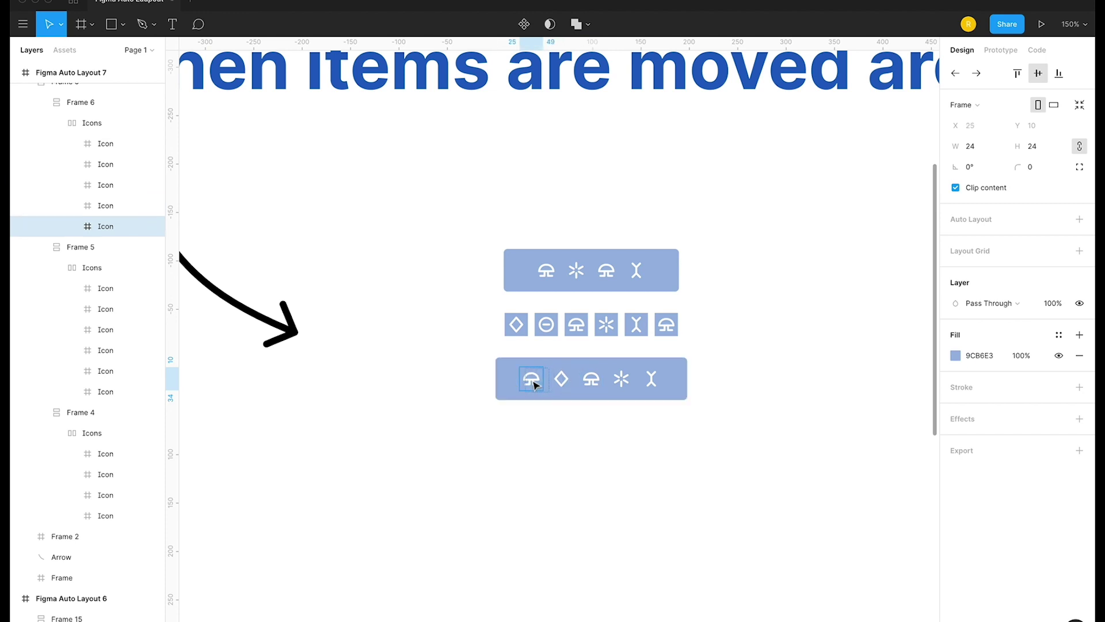
pyautogui.click(621, 384)
pyautogui.moveTo(621, 384); pyautogui.dragTo(651, 384)
pyautogui.click(649, 457)
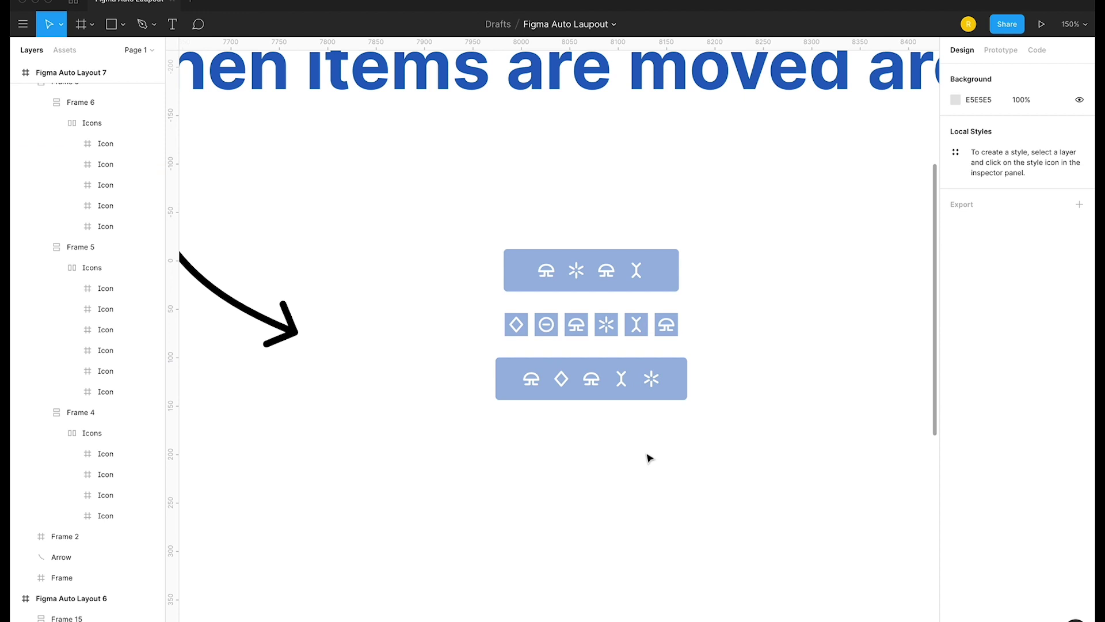
# Move the error message card on the Figma Auto Layout 8 frame to about X 659, Y 480.
pyautogui.scroll(-5, 649, 457)
pyautogui.hscroll(10, 649, 458)
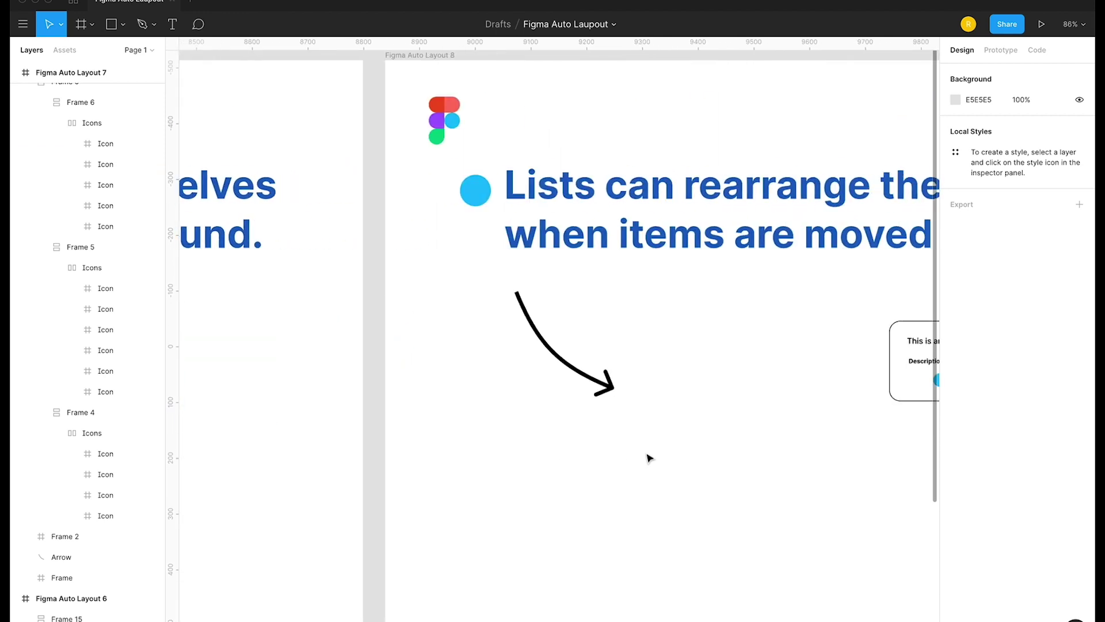
pyautogui.scroll(3, 722, 371)
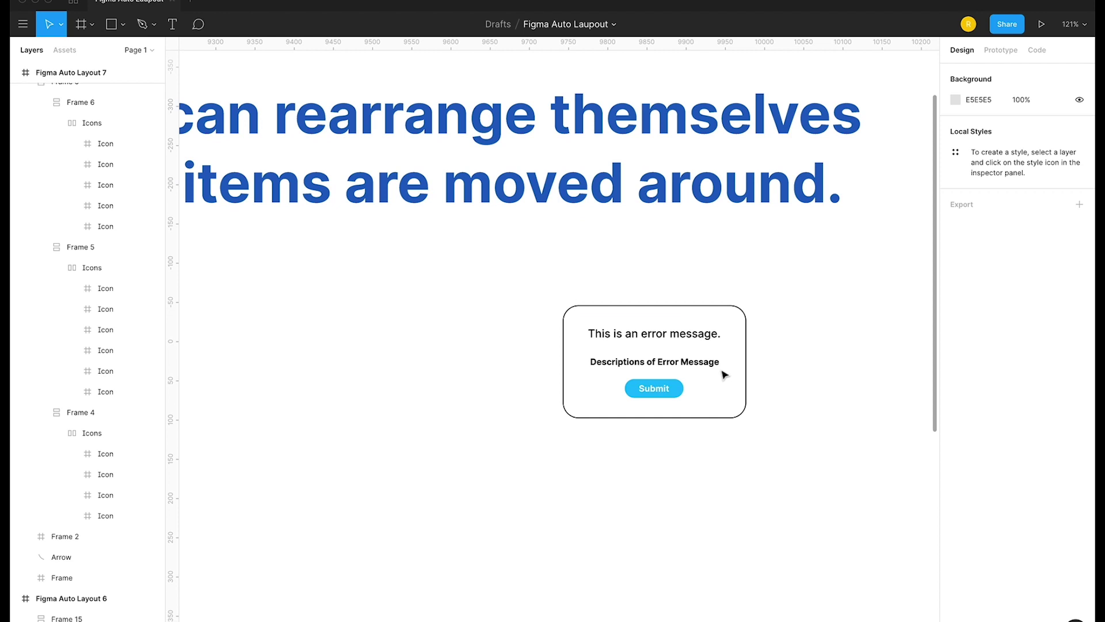
pyautogui.click(666, 362)
pyautogui.moveTo(666, 362); pyautogui.dragTo(457, 376)
pyautogui.click(654, 392)
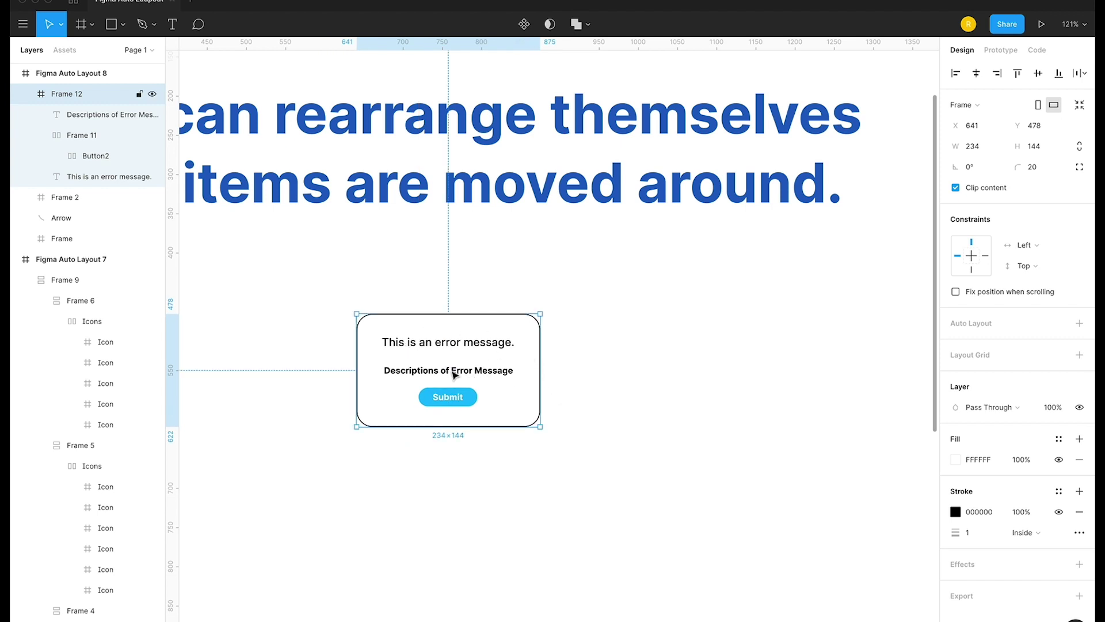
pyautogui.moveTo(456, 375); pyautogui.dragTo(471, 375)
pyautogui.click(585, 392)
pyautogui.click(505, 375)
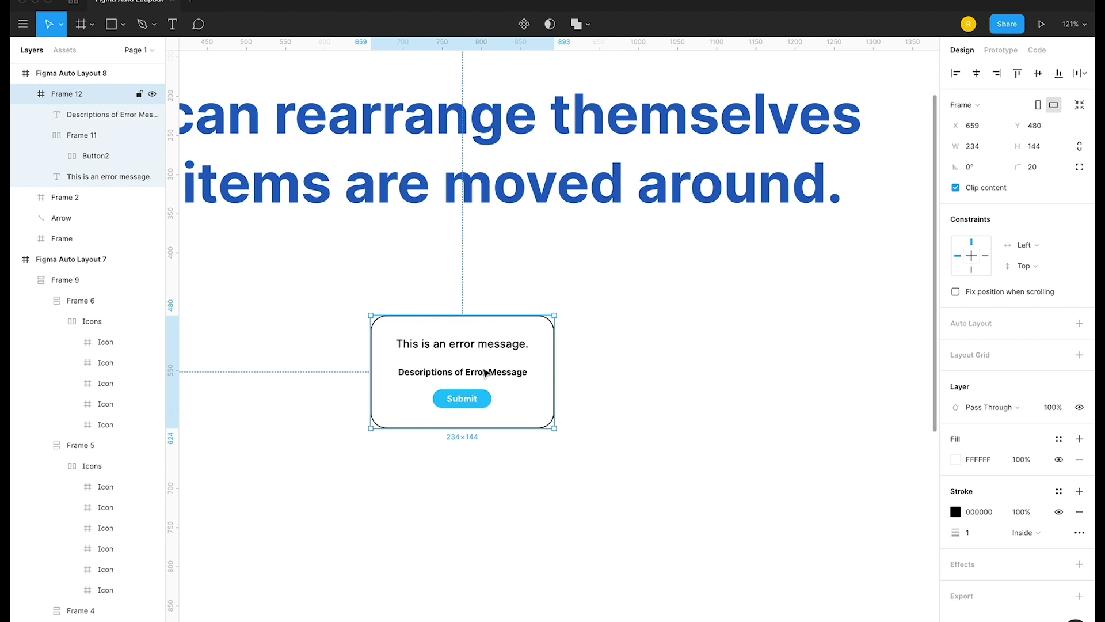
pyautogui.click(436, 278)
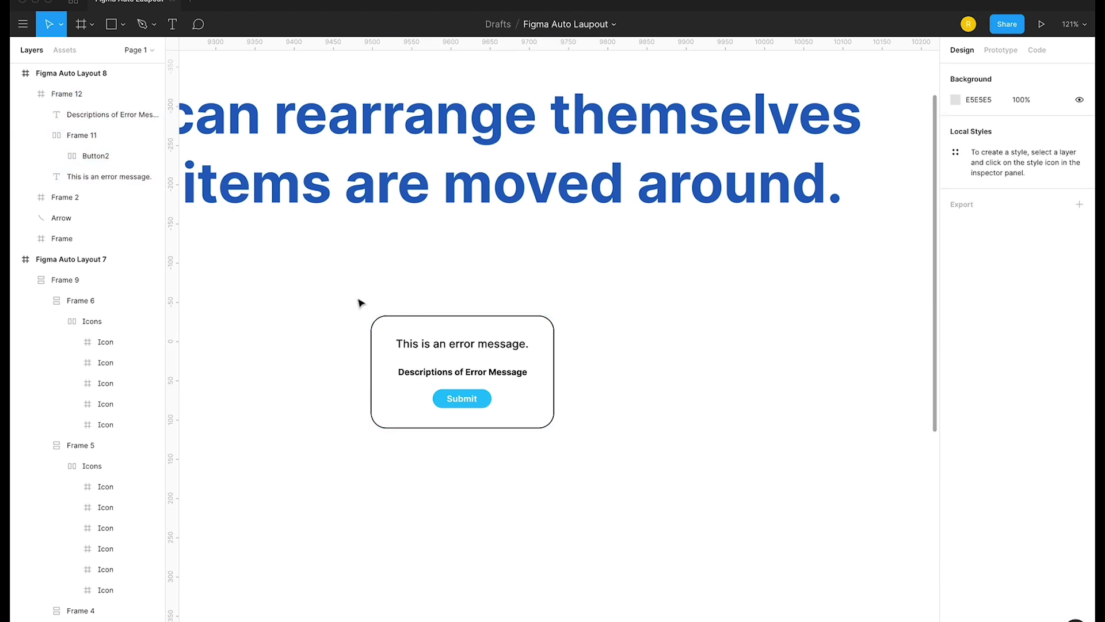
# Apply auto layout to the error message card and move "Descriptions of Error Message" above "This is an error message.".
pyautogui.click(512, 415)
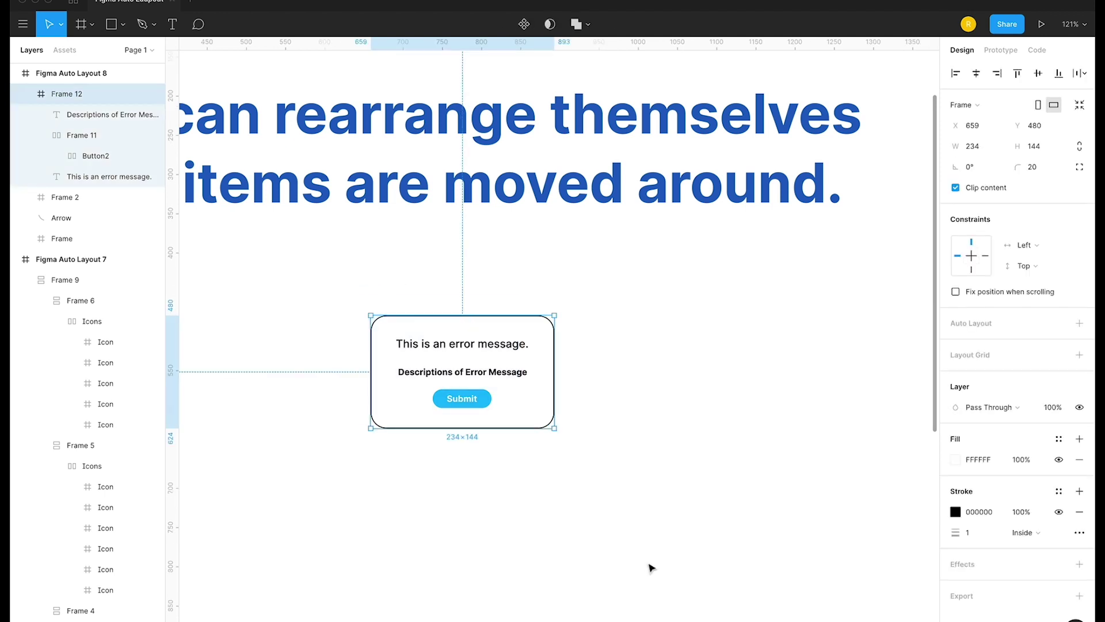
pyautogui.hotkey('shift', 'a')
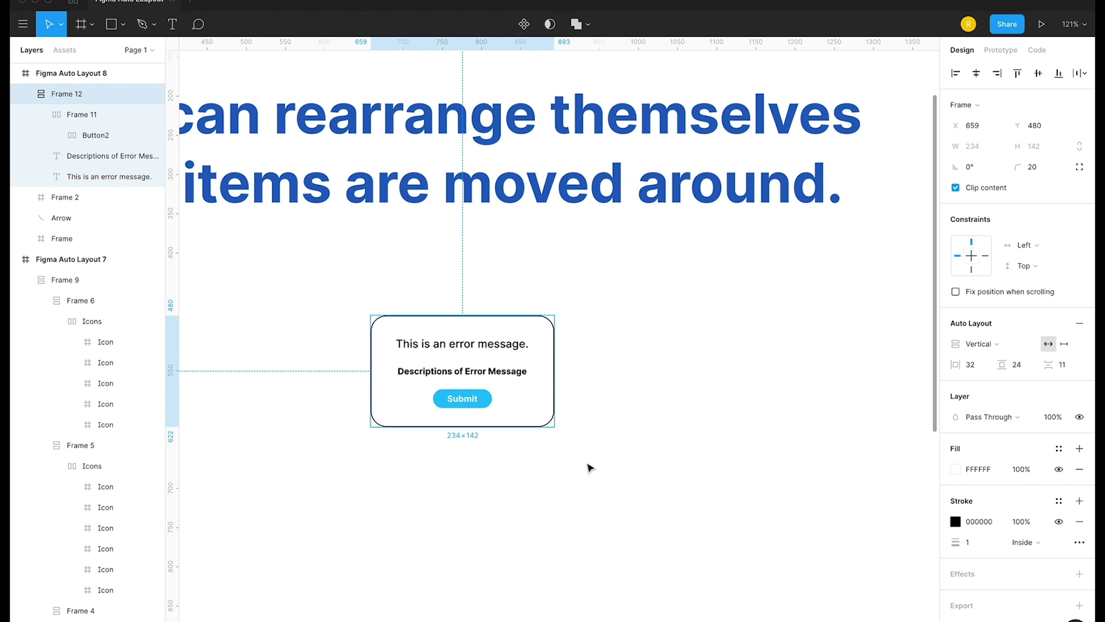
pyautogui.click(507, 375)
pyautogui.moveTo(506, 375); pyautogui.dragTo(510, 345)
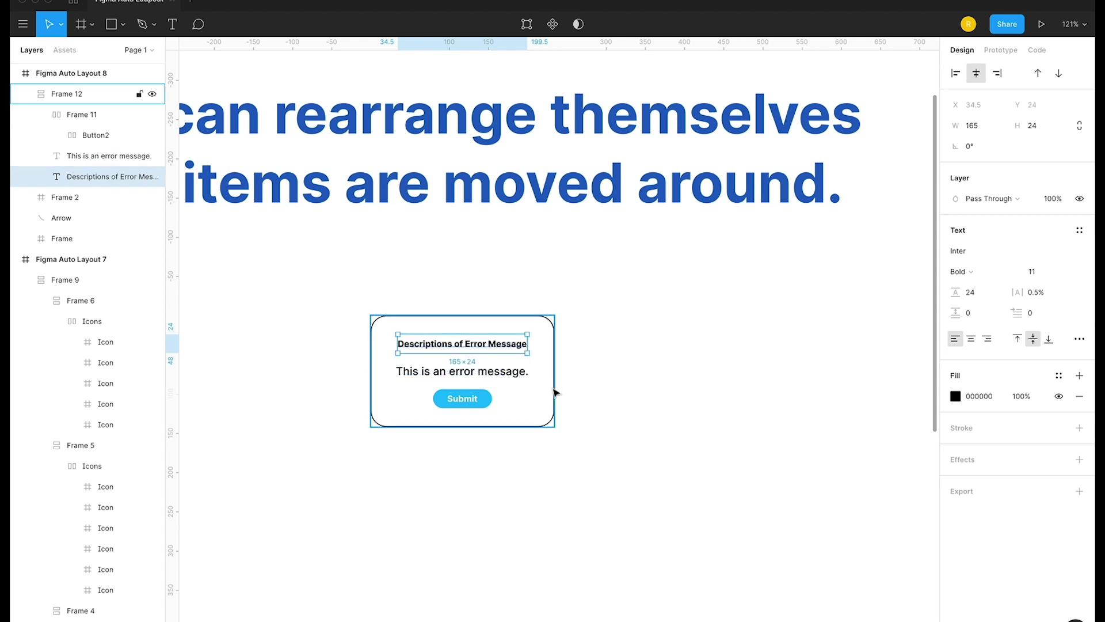
pyautogui.click(581, 393)
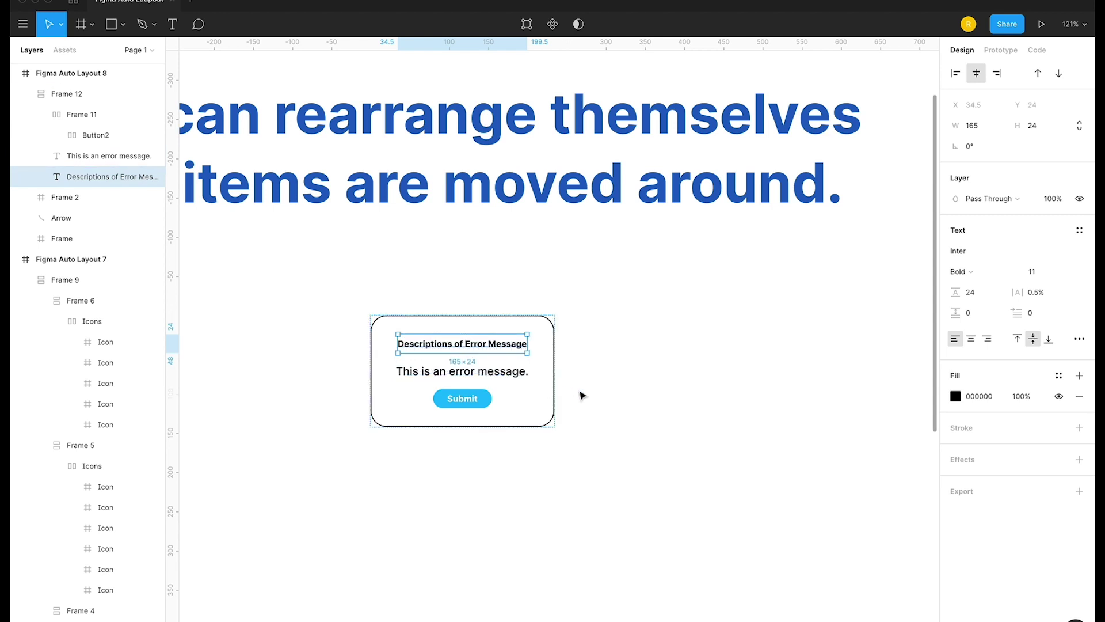
# Duplicate the error message card beside the original and wrap both cards in a horizontal auto layout frame.
pyautogui.click(520, 381)
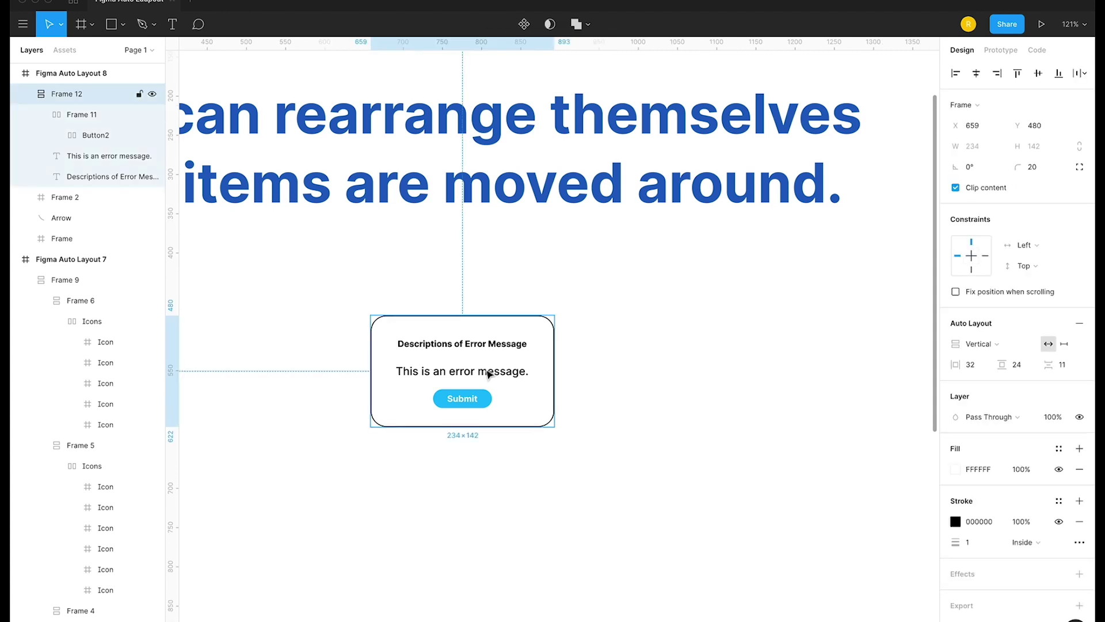
pyautogui.moveTo(468, 372); pyautogui.dragTo(673, 374)
pyautogui.keyDown('shift'); pyautogui.click(520, 395); pyautogui.keyUp('shift')
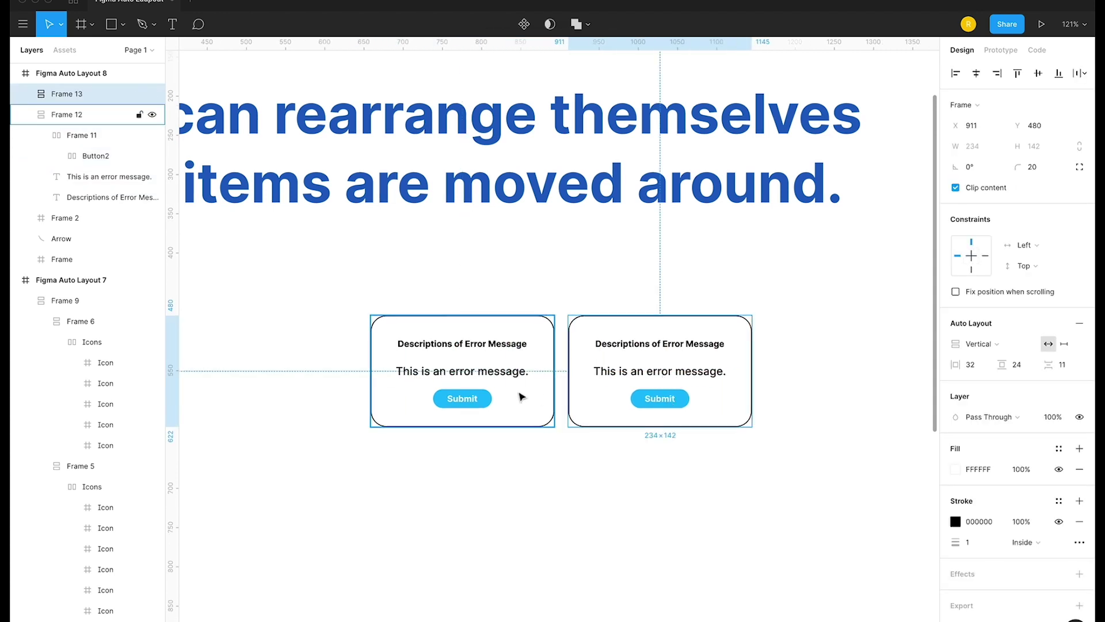
pyautogui.hotkey('shift', 'a')
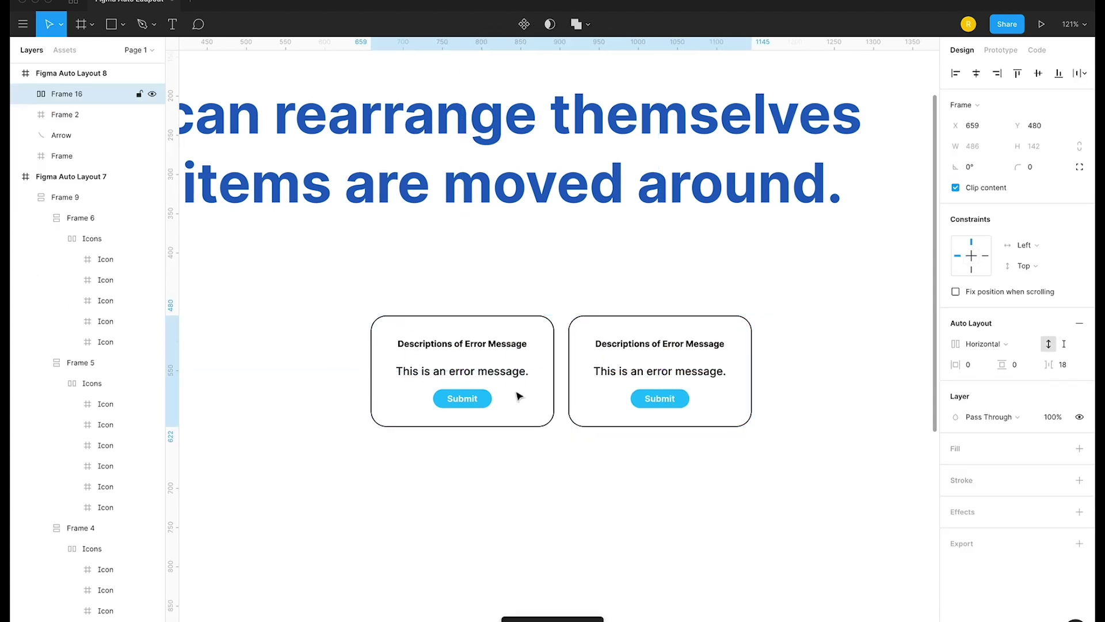
# Swap the two error message cards by moving the right-hand card ahead of the left-hand one.
pyautogui.click(655, 386)
pyautogui.moveTo(682, 374); pyautogui.dragTo(543, 375)
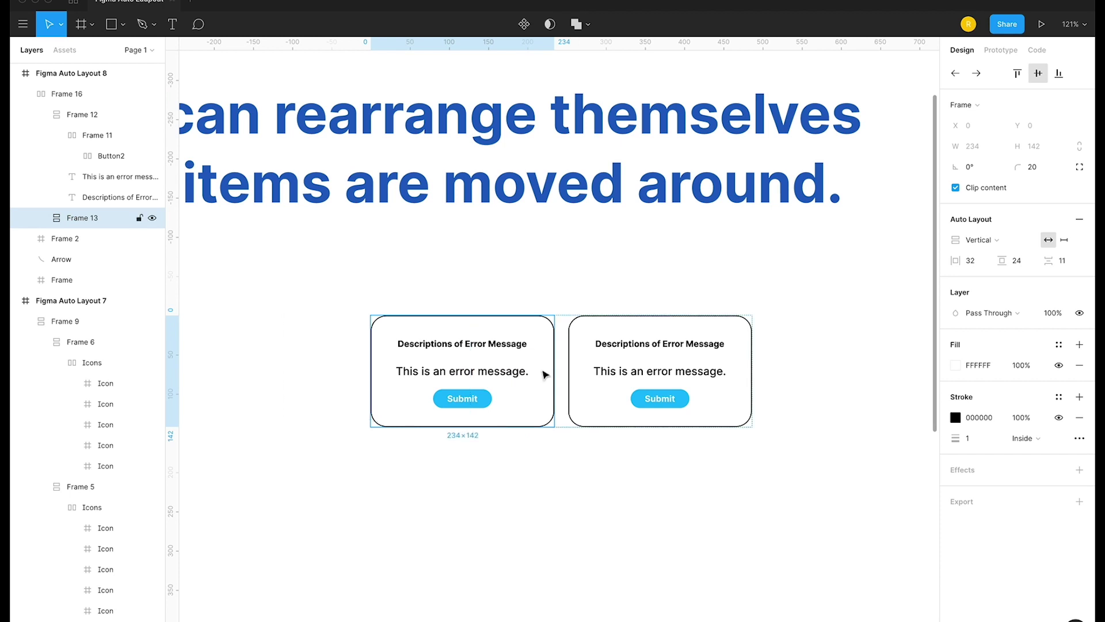
pyautogui.click(829, 316)
# Change the auto layout direction of the frame holding the two error message cards to Vertical.
pyautogui.click(731, 374)
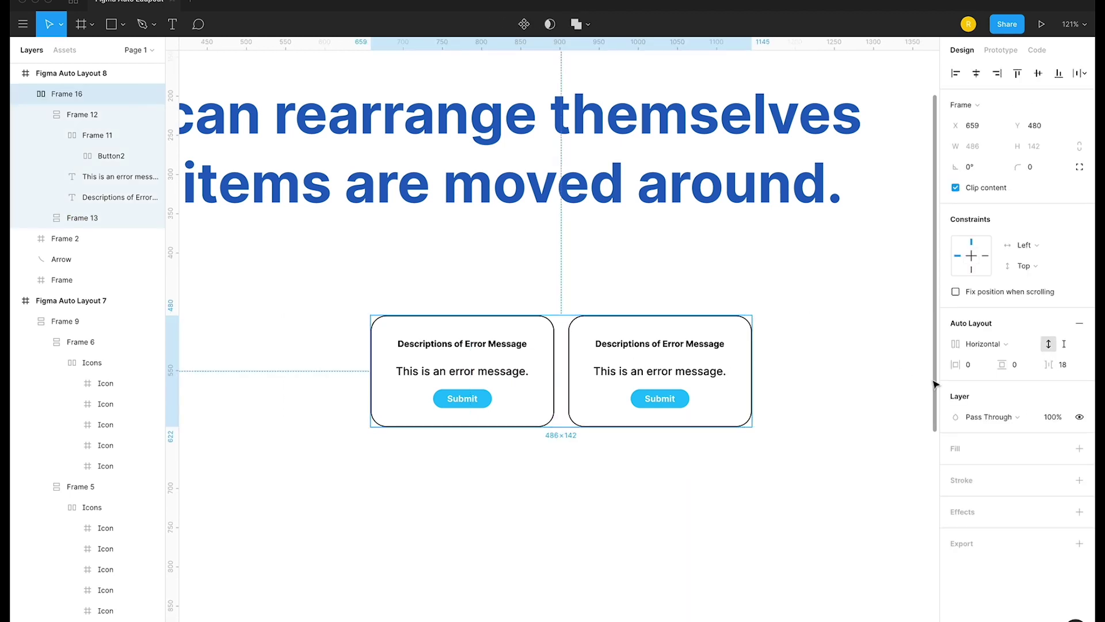
pyautogui.click(1018, 346)
pyautogui.click(982, 353)
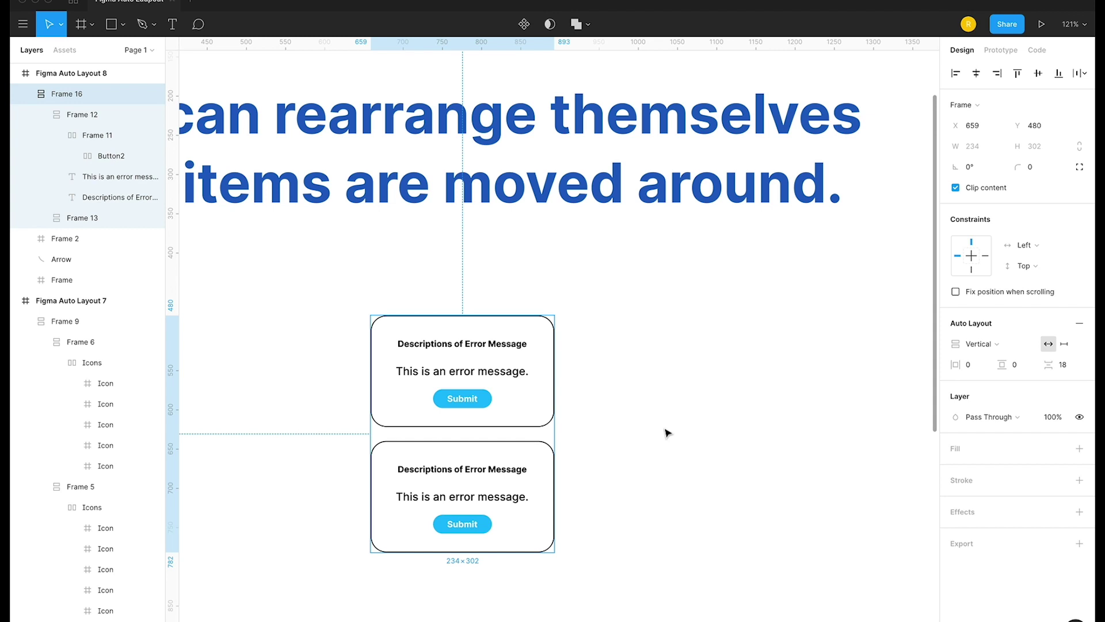
# Examine the character on the Figma Auto Layout 9 frame and the torso, face and legs frames it is built from.
pyautogui.scroll(-5, 666, 432)
pyautogui.hscroll(6, 667, 432)
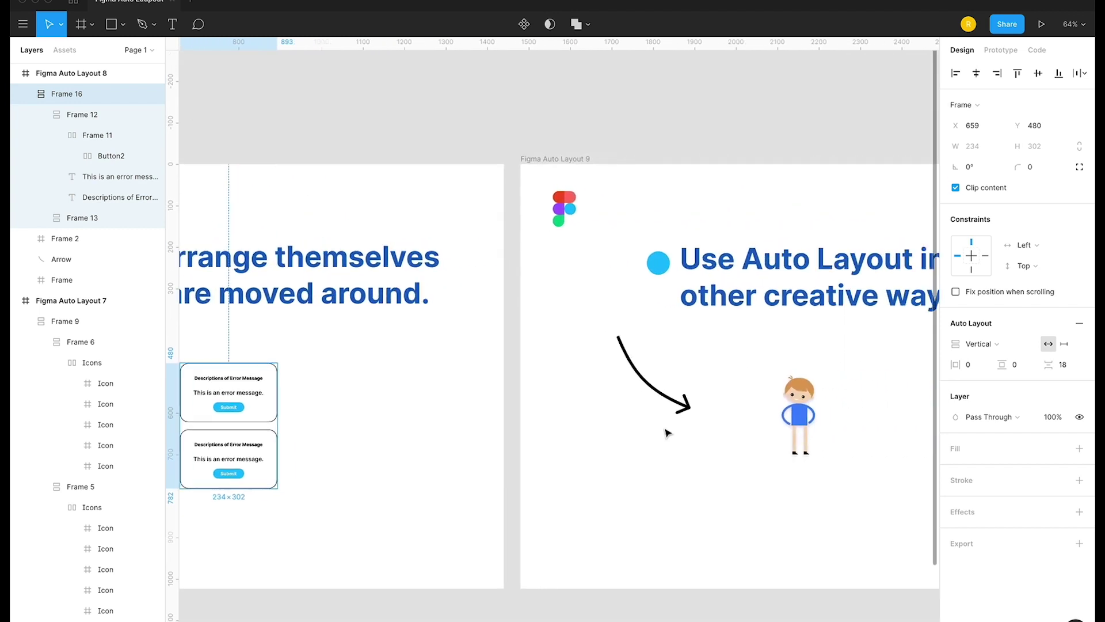
pyautogui.hscroll(4, 666, 432)
pyautogui.scroll(5, 697, 443)
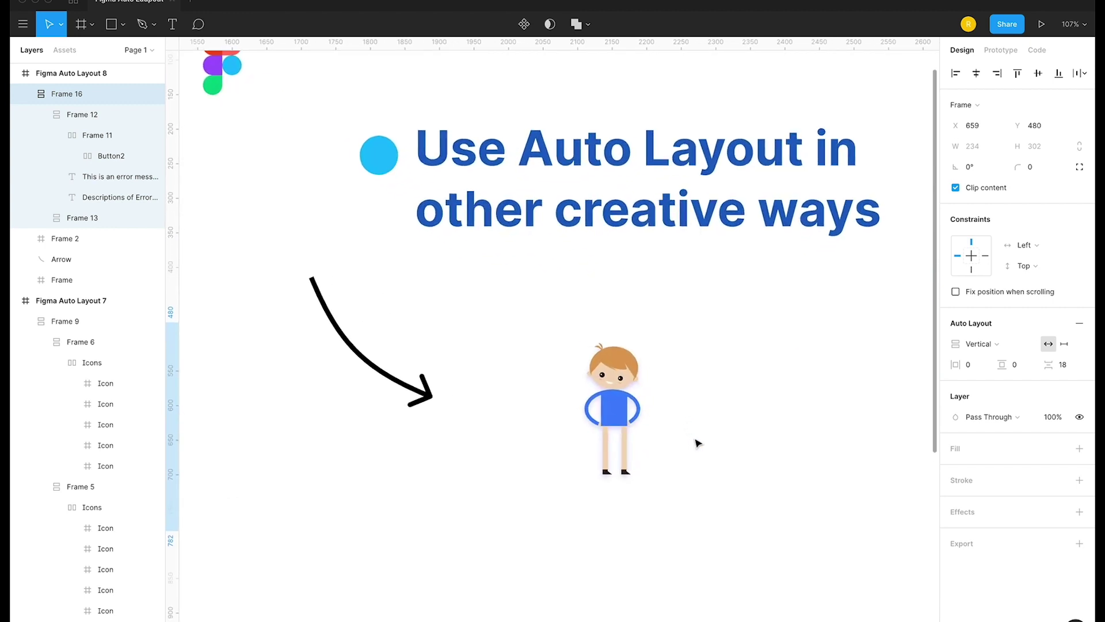
pyautogui.hscroll(2, 697, 443)
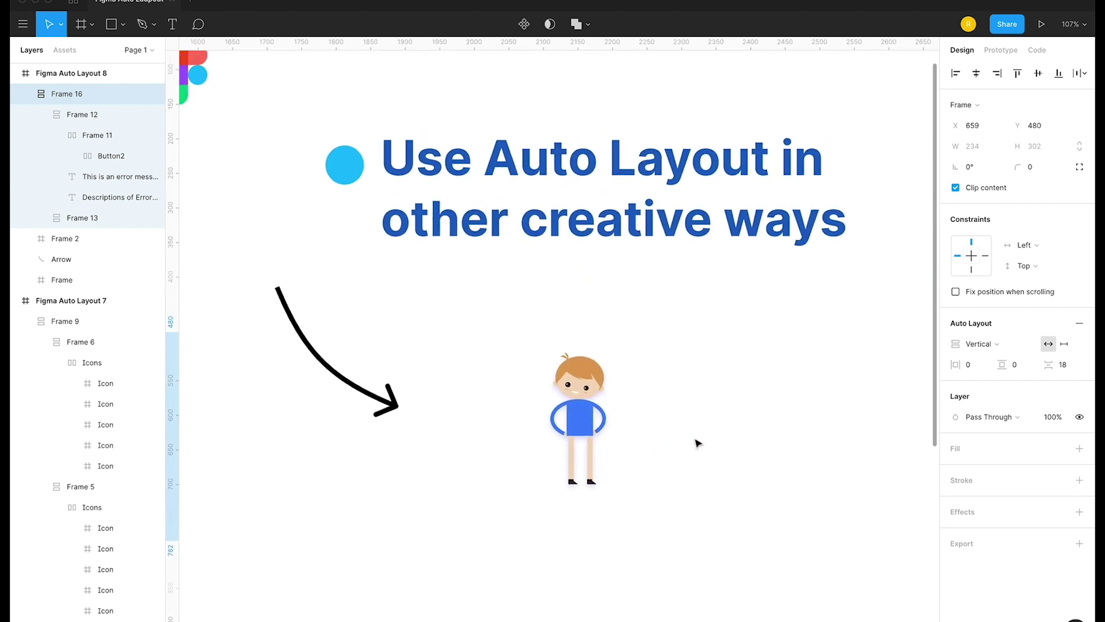
pyautogui.click(590, 451)
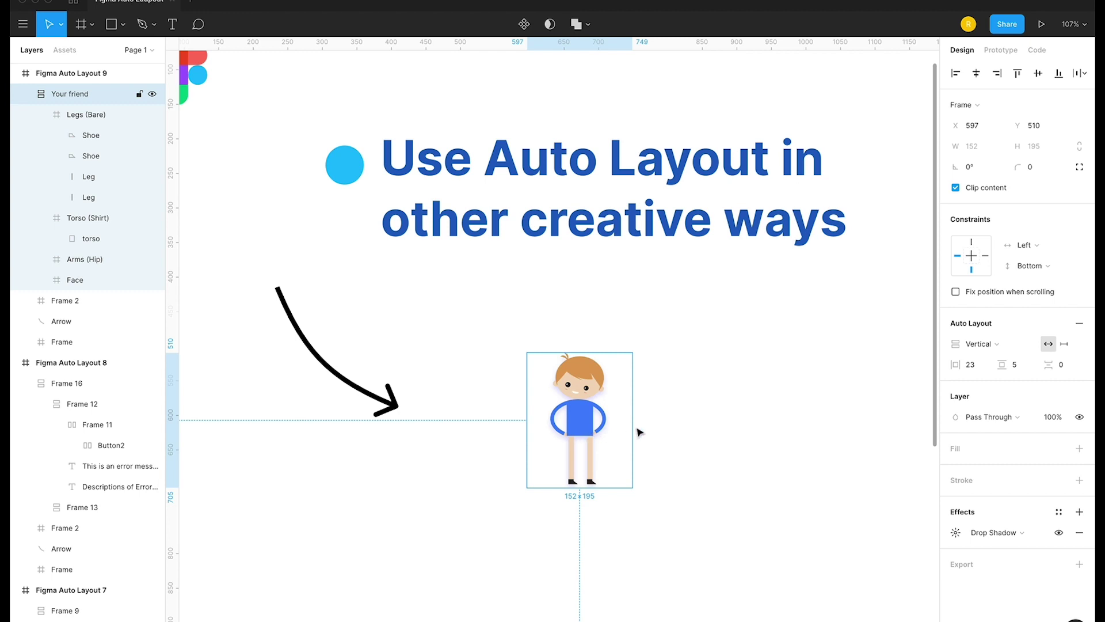
pyautogui.click(659, 430)
pyautogui.doubleClick(581, 429)
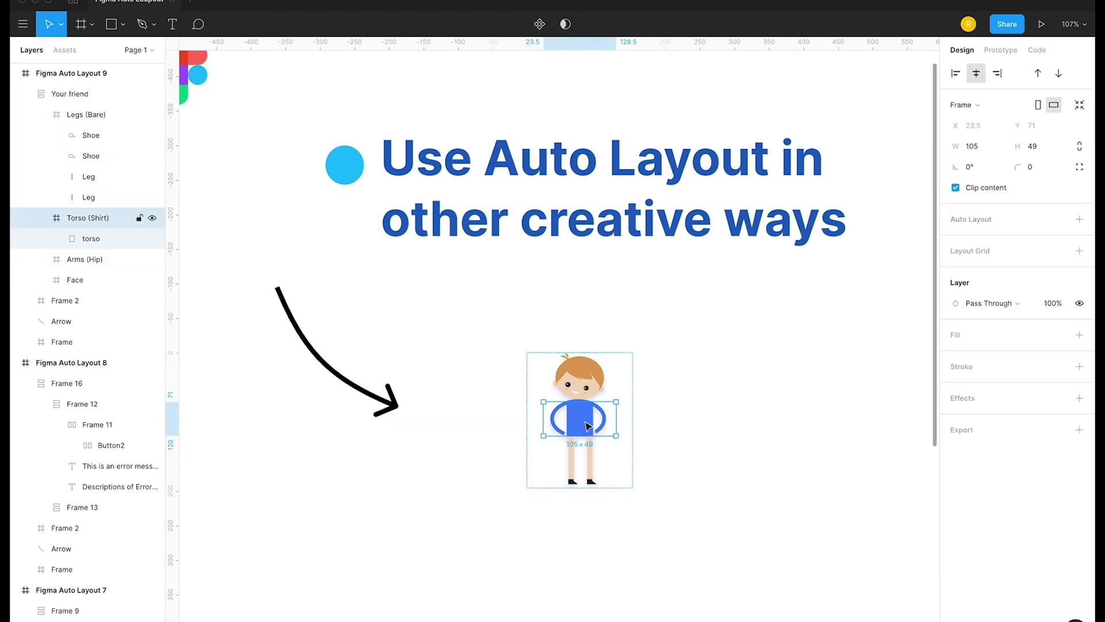
pyautogui.click(587, 389)
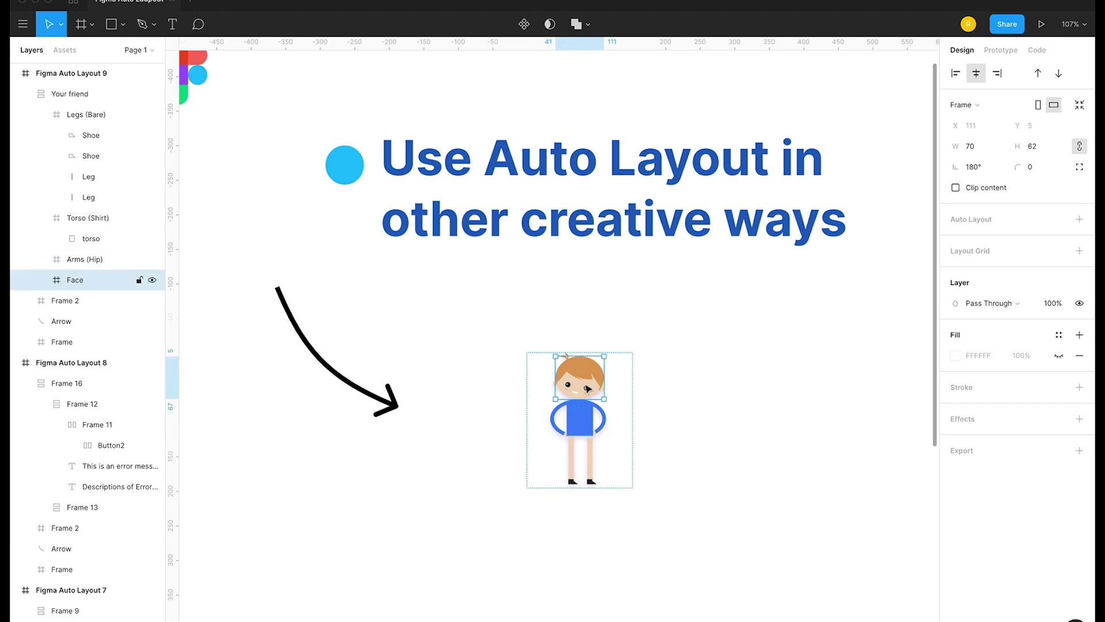
pyautogui.click(590, 461)
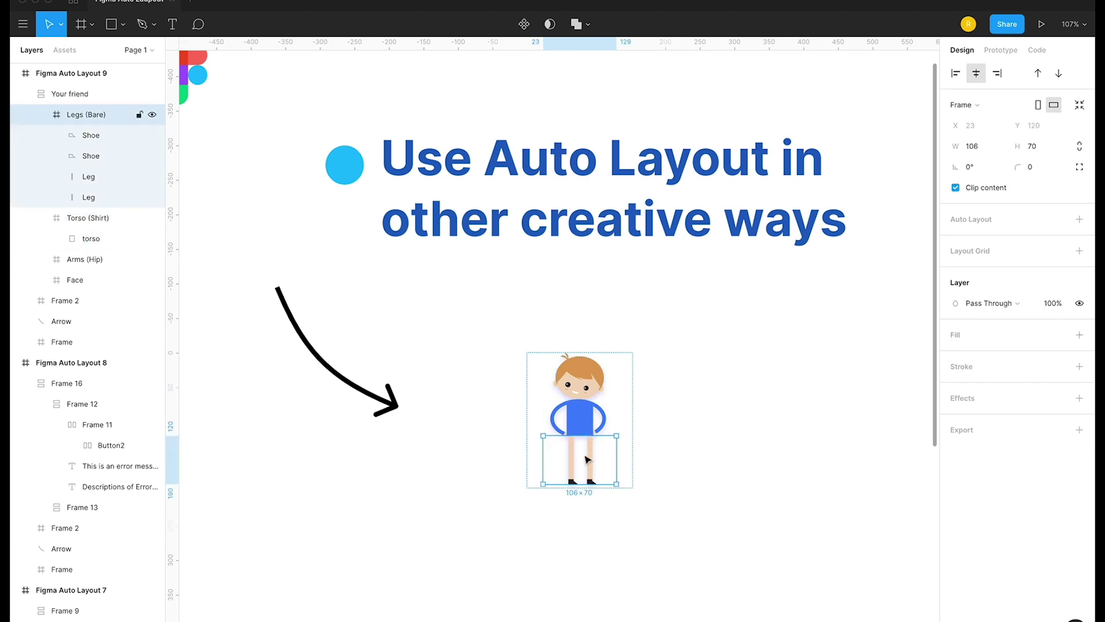
pyautogui.click(556, 428)
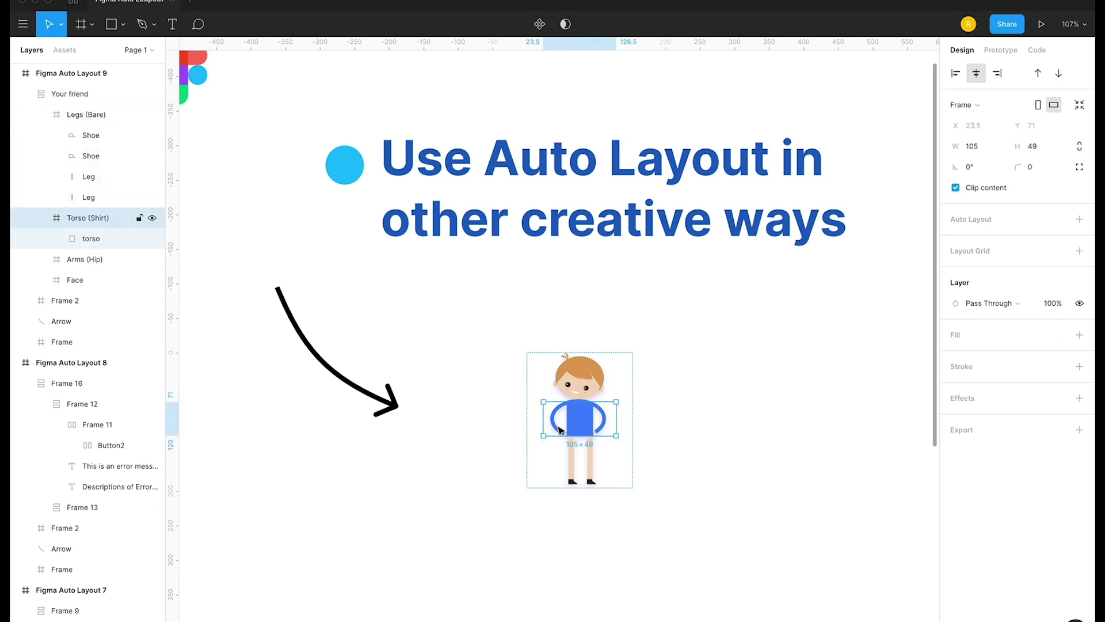
# Check the constraints of the character's torso rectangle and stretch the Torso (Shirt) frame upward to a height of about 163.
pyautogui.doubleClick(584, 427)
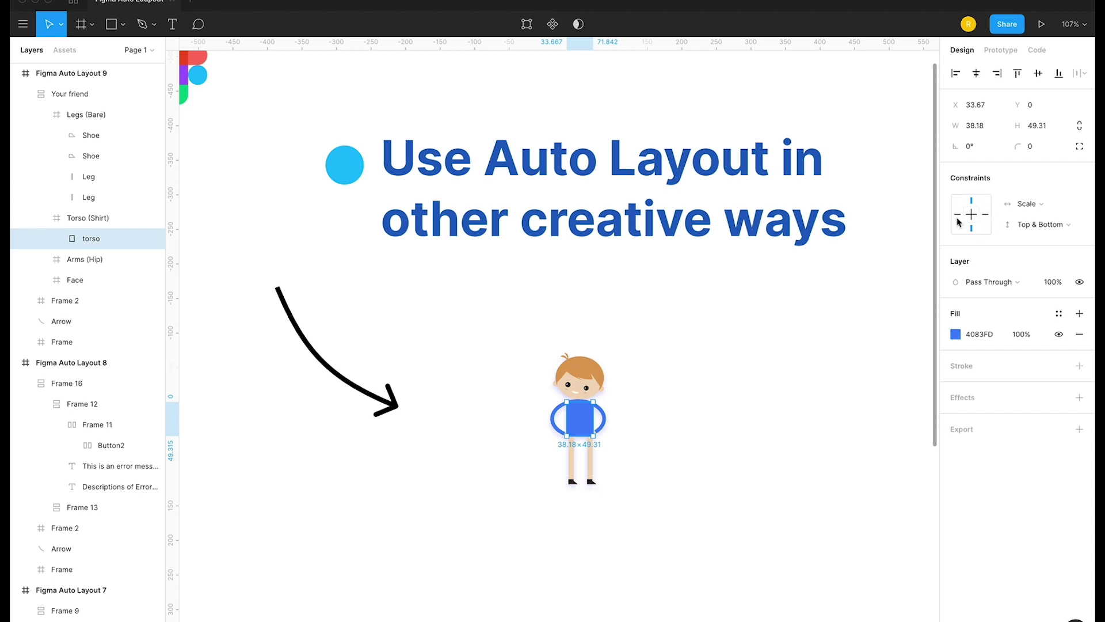
pyautogui.click(833, 299)
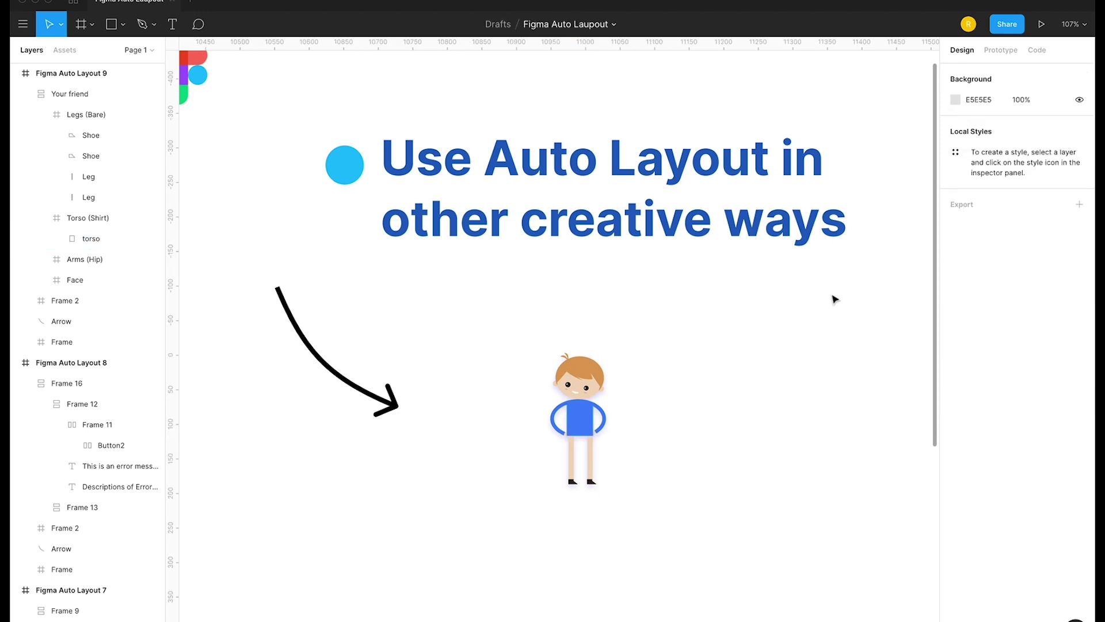
pyautogui.click(598, 387)
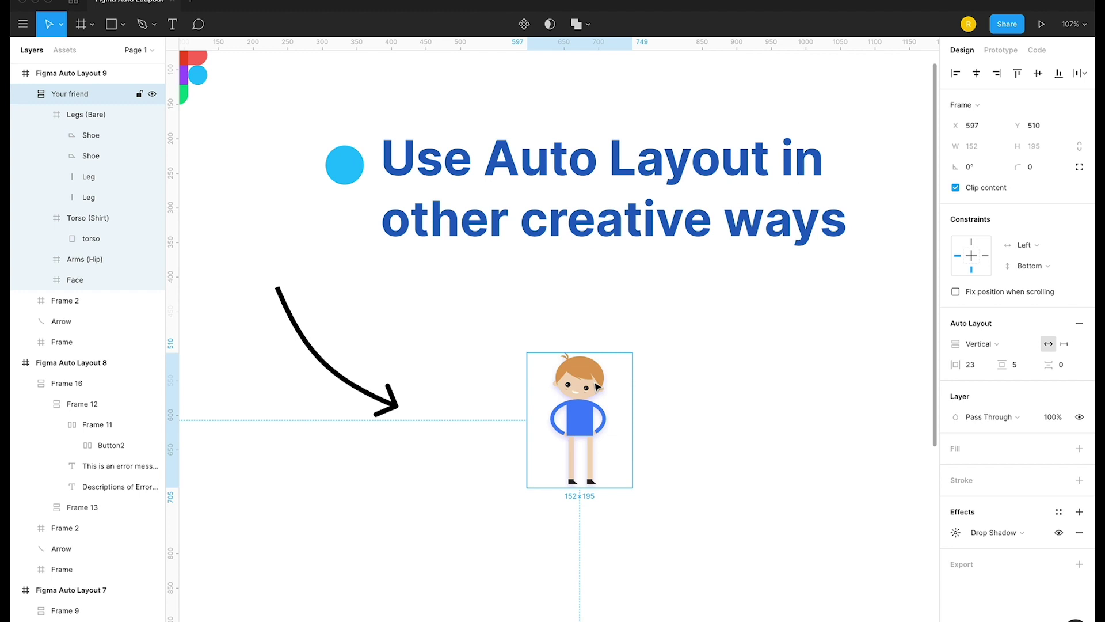
pyautogui.doubleClick(581, 420)
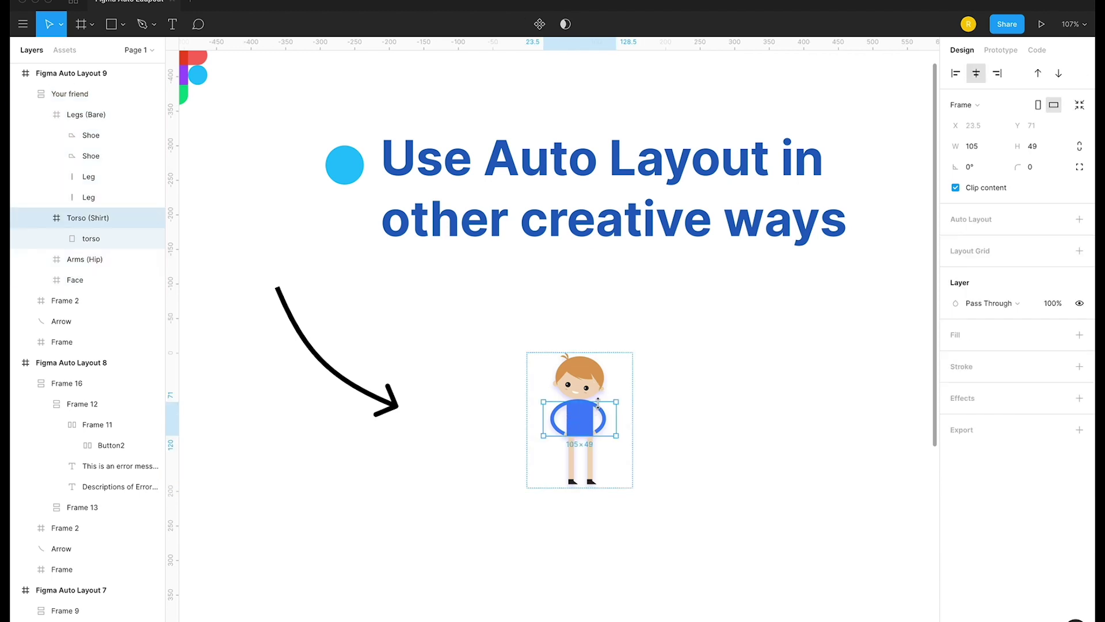
pyautogui.moveTo(598, 403); pyautogui.dragTo(598, 324)
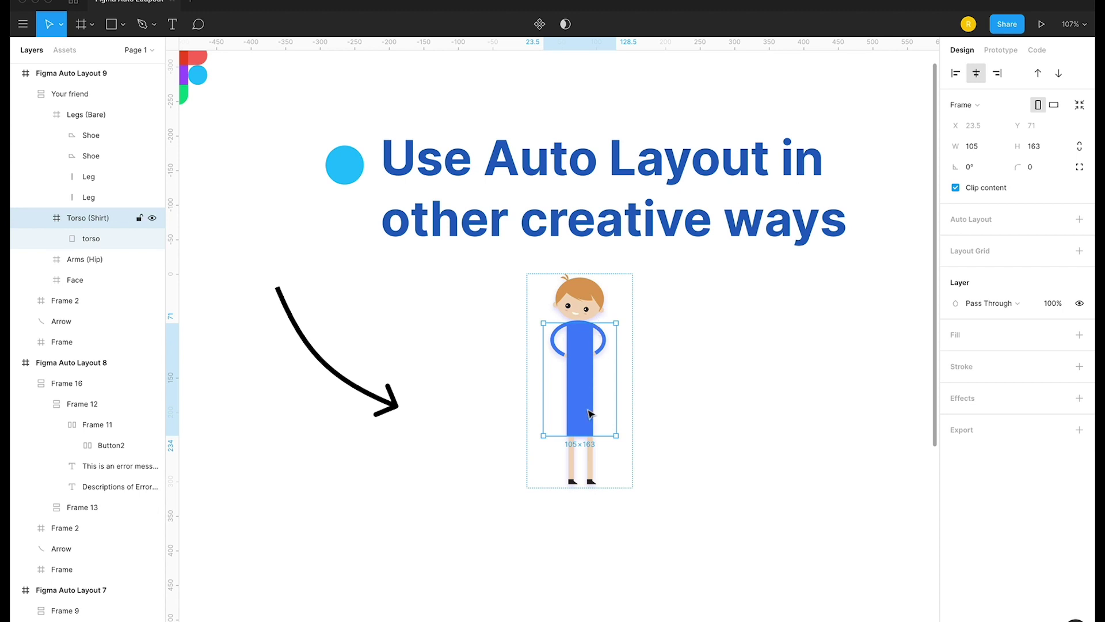
# Shorten the character's Legs (Bare) frame to a height of about 38 and its Torso (Shirt) frame to about 27.
pyautogui.click(585, 447)
pyautogui.moveTo(601, 435)
pyautogui.mouseDown()
pyautogui.moveTo(600, 345)
pyautogui.moveTo(602, 437)
pyautogui.mouseUp()
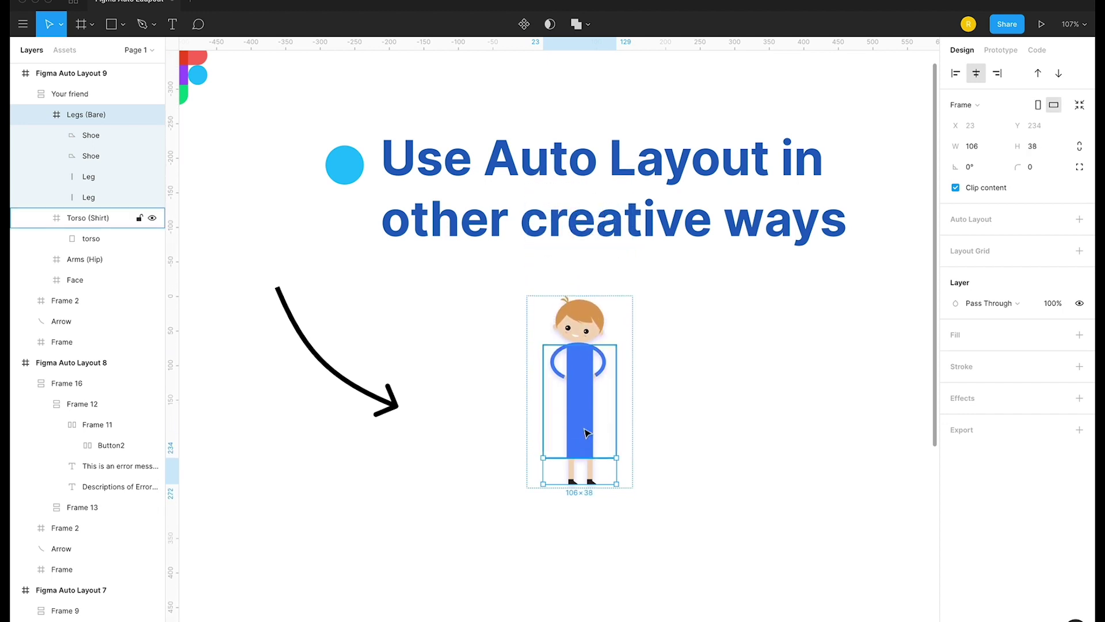
pyautogui.click(587, 433)
pyautogui.moveTo(603, 344); pyautogui.dragTo(599, 439)
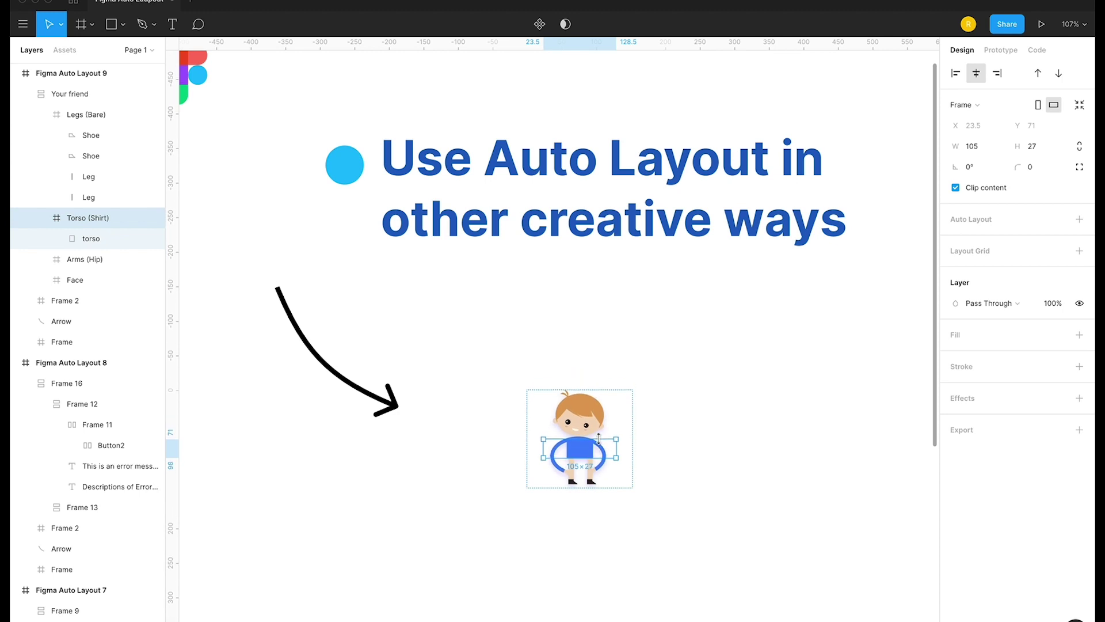
# Duplicate the shortened character twice, placing the copies in a row to its right.
pyautogui.click(692, 420)
pyautogui.click(563, 446)
pyautogui.moveTo(589, 444); pyautogui.dragTo(734, 399)
# Lengthen the middle character's torso and the rightmost character's torso and legs, making the rightmost Legs (Bare) frame about 120 high.
pyautogui.doubleClick(672, 449)
pyautogui.click(731, 415)
pyautogui.click(661, 429)
pyautogui.doubleClick(739, 432)
pyautogui.click(736, 476)
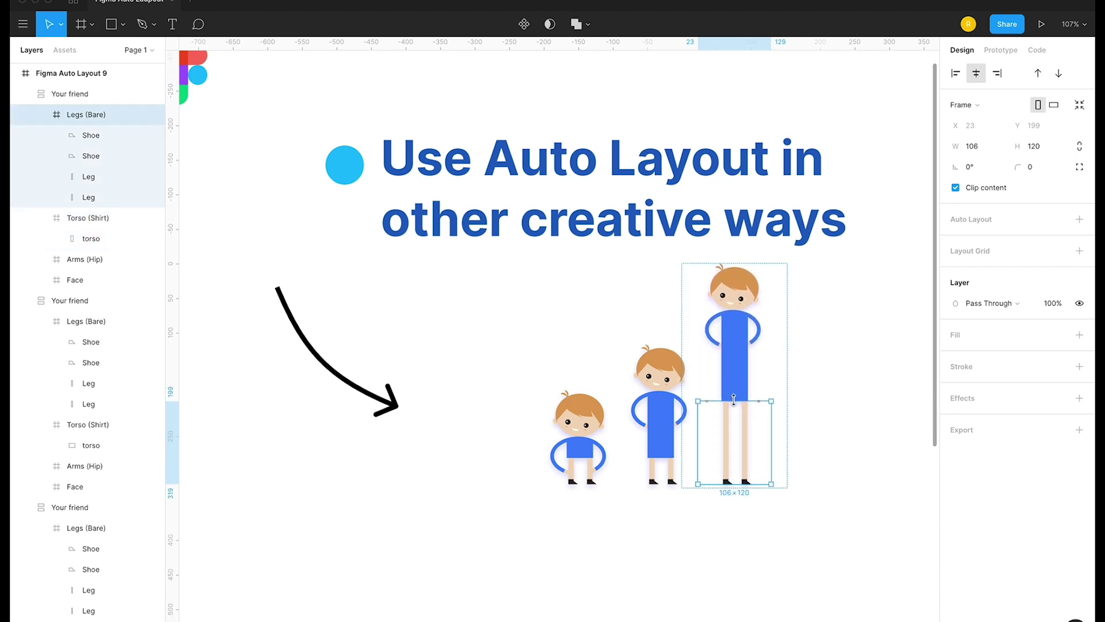
pyautogui.click(815, 437)
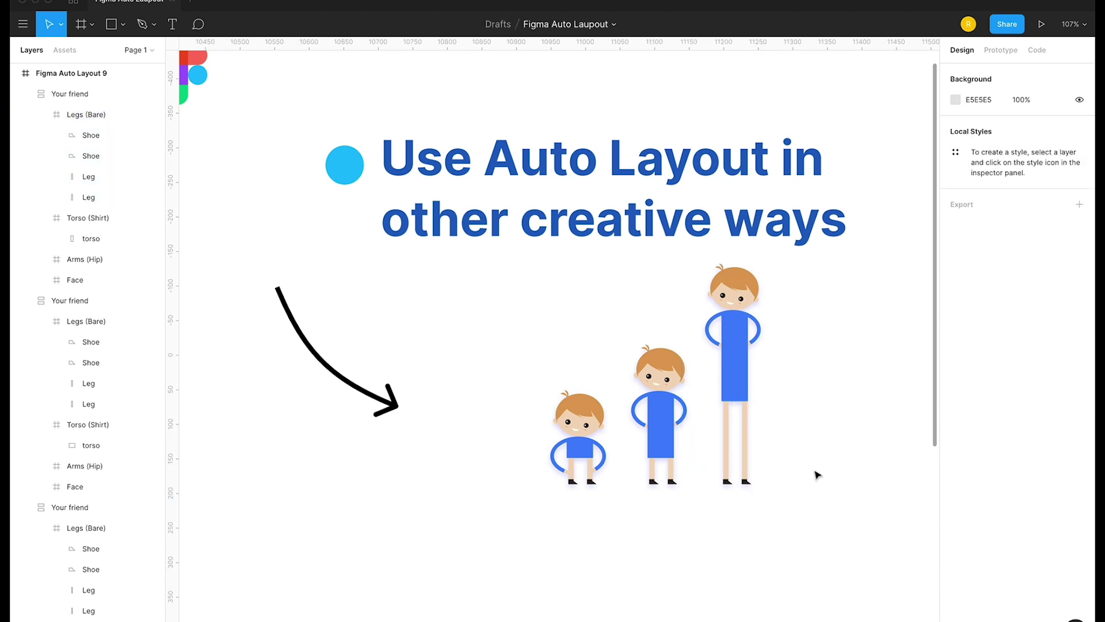